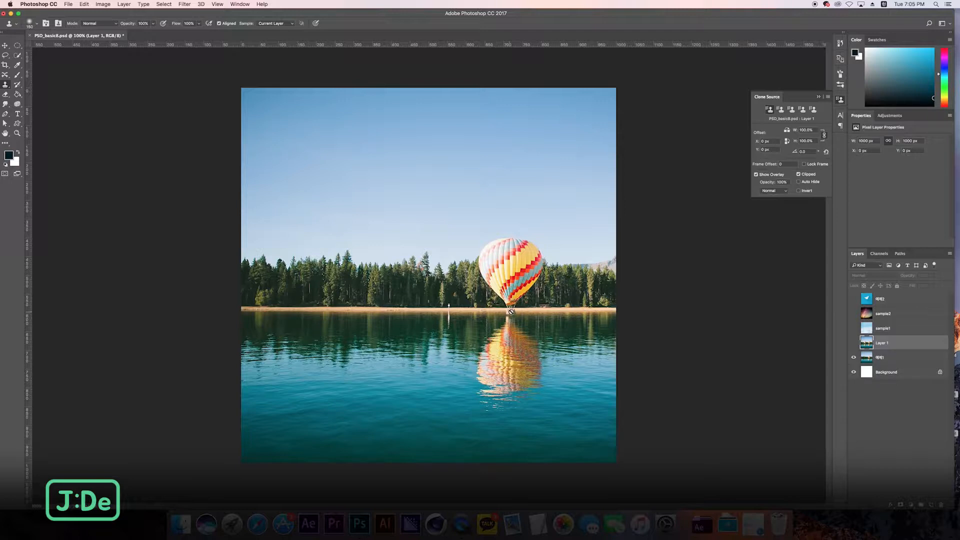
- Set the base of the hot-air balloon on the 예제1 layer as the Clone Stamp source and activate Layer 1
left_click(892, 357)
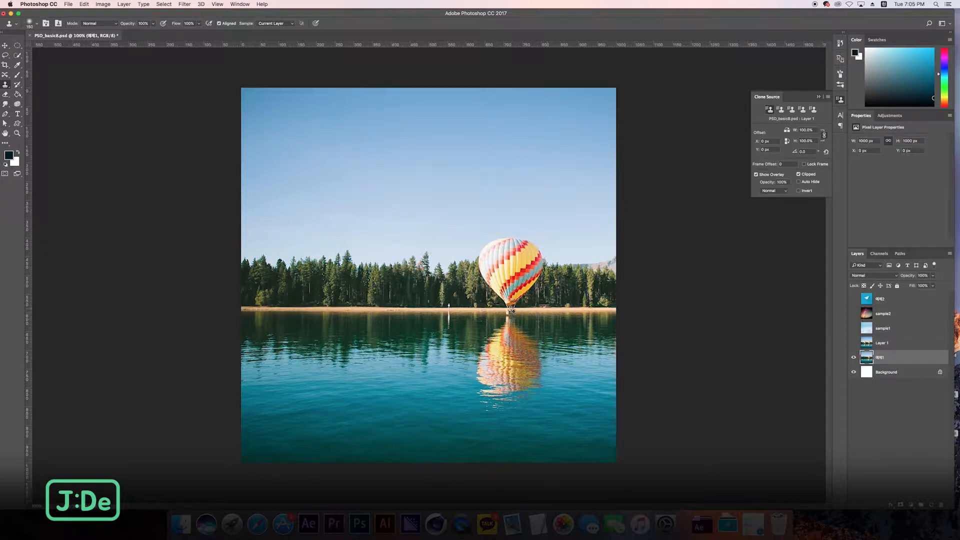
left_click(511, 311, "alt")
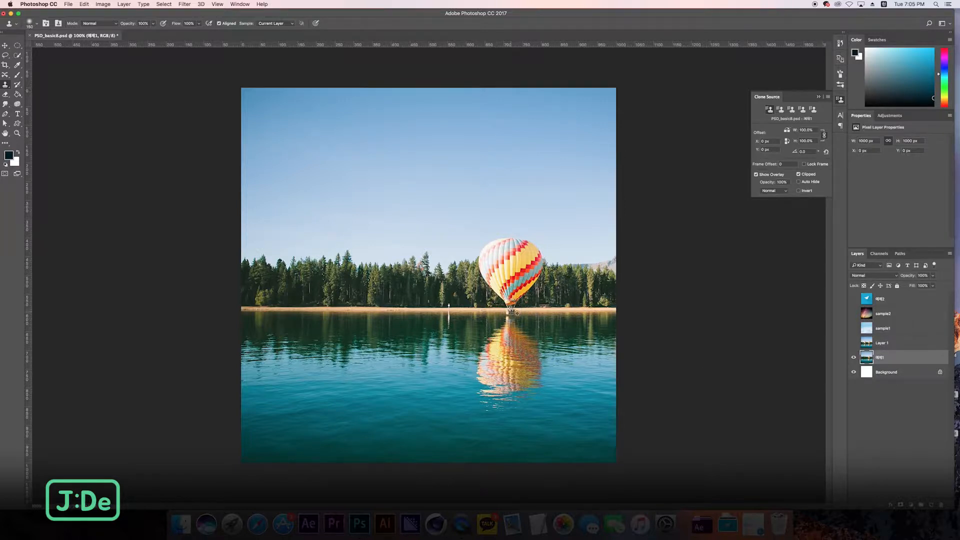
left_click(890, 343)
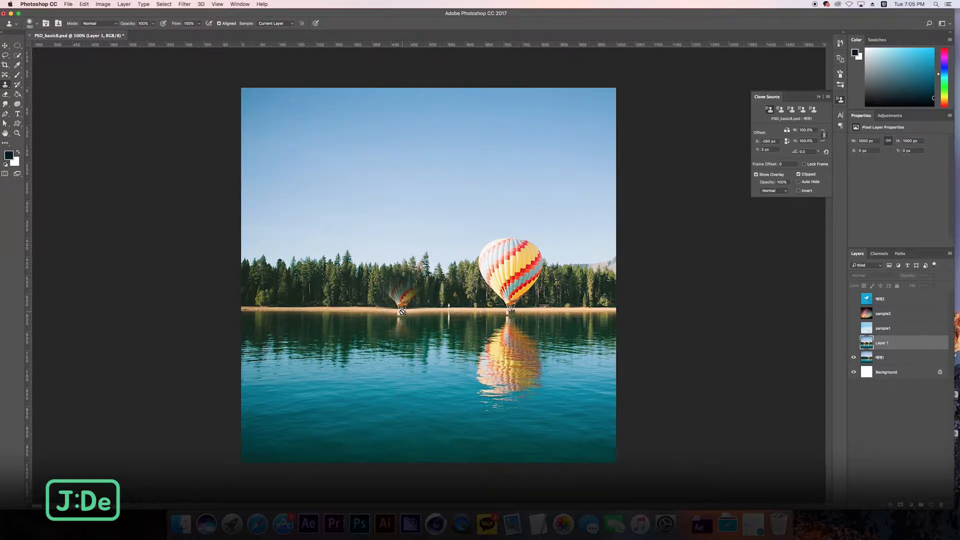
- Duplicate the 예제1 layer and clone the balloon with its reflection onto the left half of the lake scene
left_click(888, 357)
key("super+j")
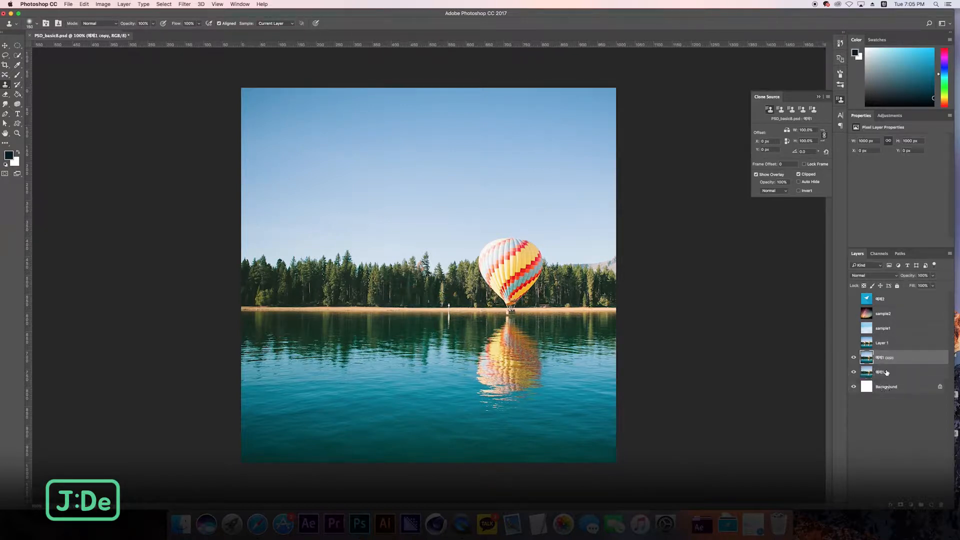
left_click_drag(450, 297, 440, 300)
key("super+z")
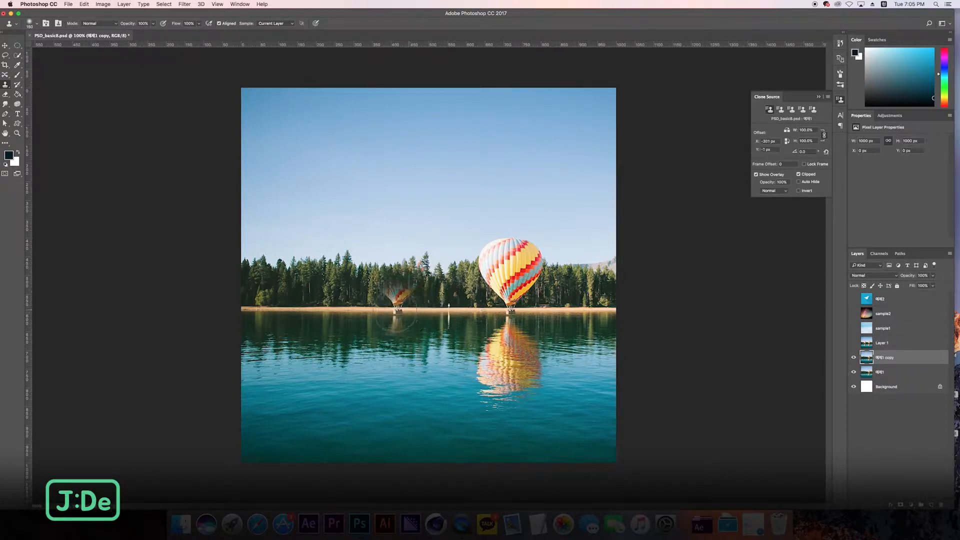
mouse_move(369, 311)
left_mouse_down()
mouse_move(369, 276)
mouse_move(366, 371)
mouse_move(373, 334)
mouse_move(390, 373)
mouse_move(390, 345)
mouse_move(377, 318)
mouse_move(360, 387)
mouse_move(377, 411)
mouse_move(359, 308)
mouse_move(347, 301)
mouse_move(398, 263)
mouse_move(348, 246)
mouse_move(340, 231)
mouse_move(309, 290)
left_mouse_up()
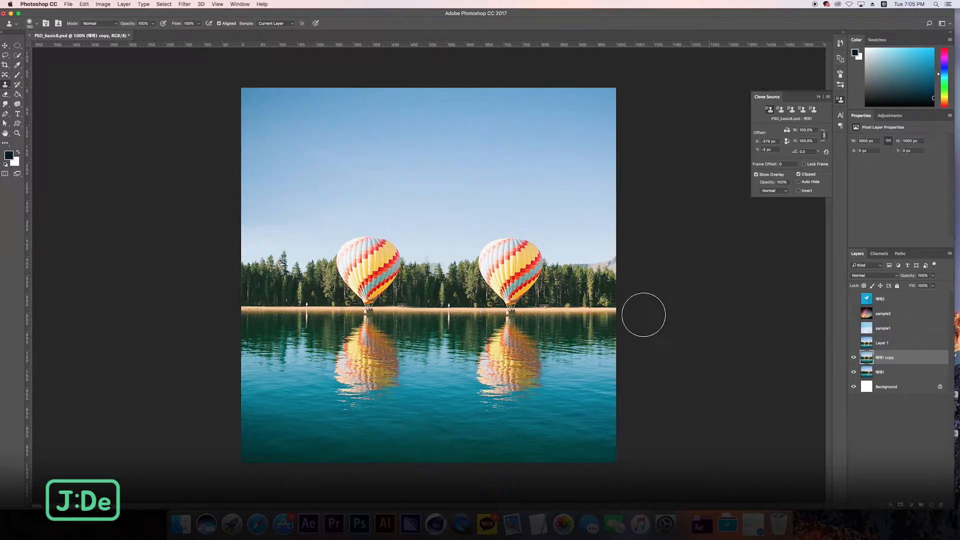
- Examine the Clone Stamp's brush settings and blending modes, and return to the clone source settings
left_click(46, 24)
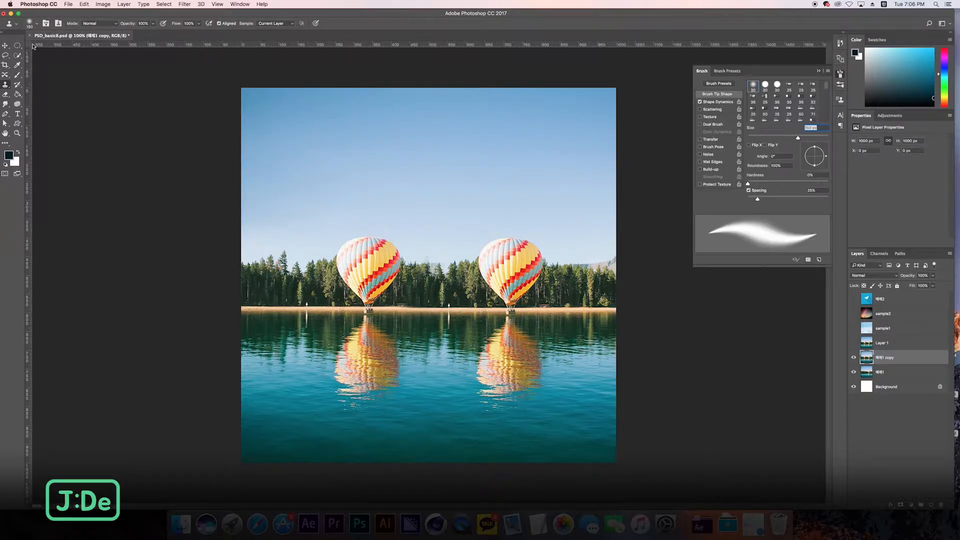
left_click(116, 23)
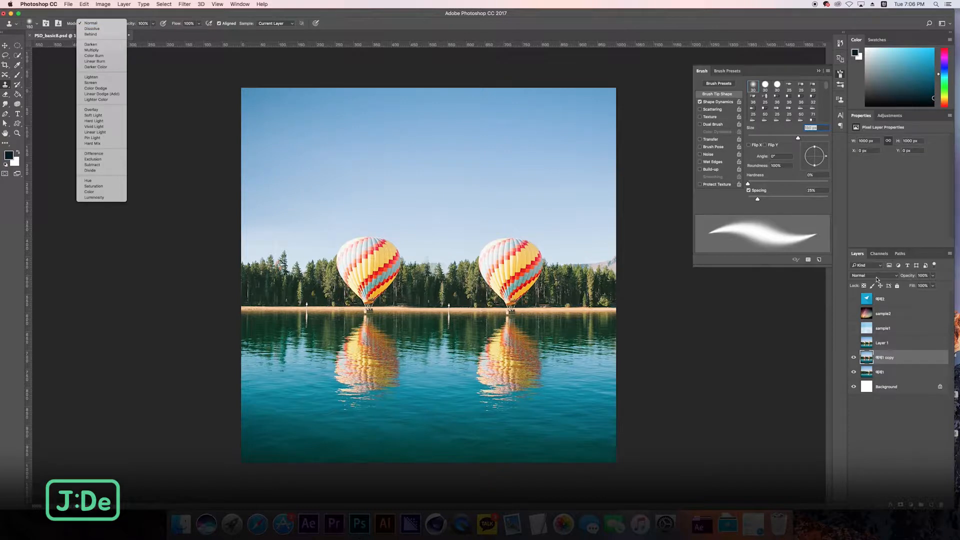
left_click(877, 279)
left_click(104, 24)
left_click(118, 14)
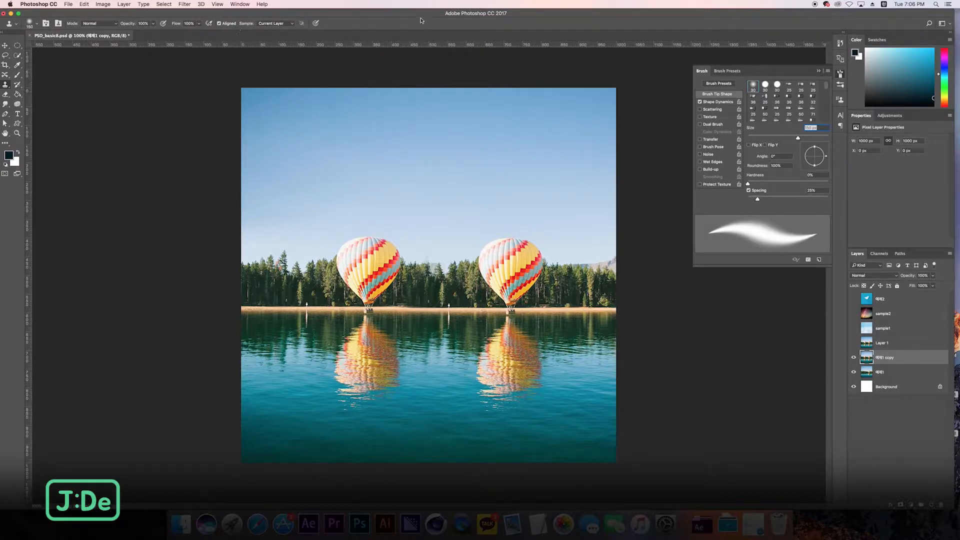
left_click(840, 99)
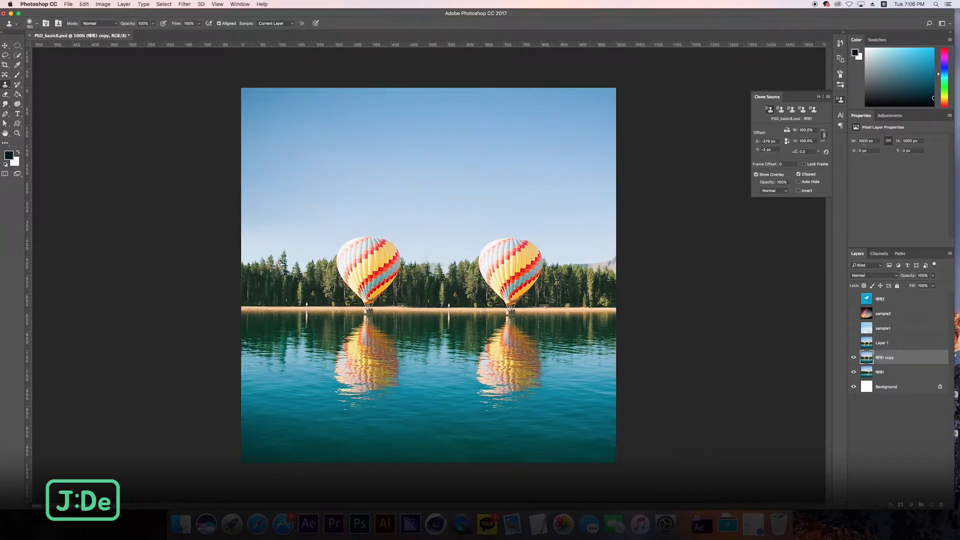
- With aligned sampling, clone the shoreline and both balloons across the upper sky of the 예제1 copy layer
left_click(853, 357)
left_click(853, 357)
left_click(572, 310, "alt")
mouse_move(575, 150)
left_mouse_down()
mouse_move(428, 140)
mouse_move(514, 132)
mouse_move(534, 145)
mouse_move(457, 147)
mouse_move(433, 125)
mouse_move(385, 149)
mouse_move(440, 175)
mouse_move(415, 159)
mouse_move(422, 165)
mouse_move(420, 150)
left_mouse_up()
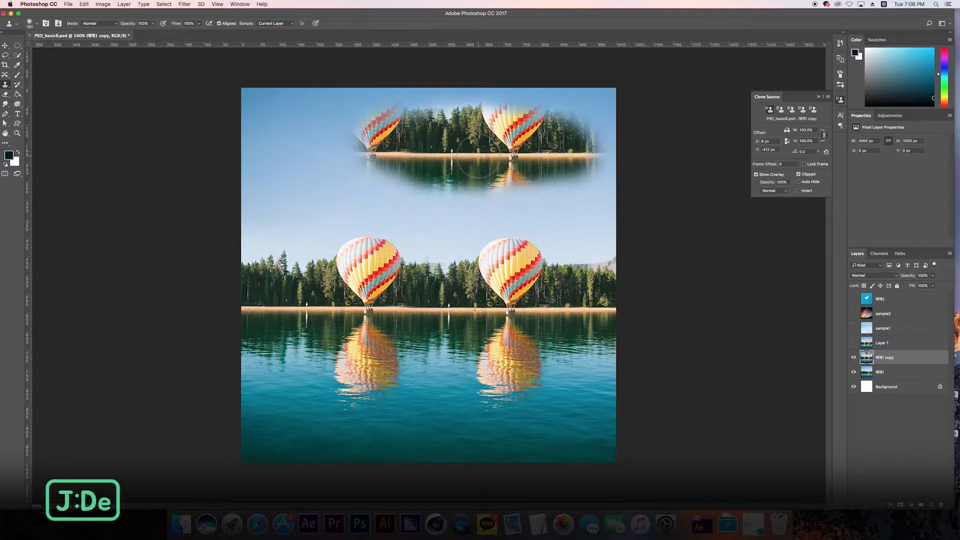
mouse_move(414, 145)
left_mouse_down()
mouse_move(294, 147)
mouse_move(385, 172)
mouse_move(385, 85)
mouse_move(262, 82)
mouse_move(280, 144)
mouse_move(325, 155)
left_mouse_up()
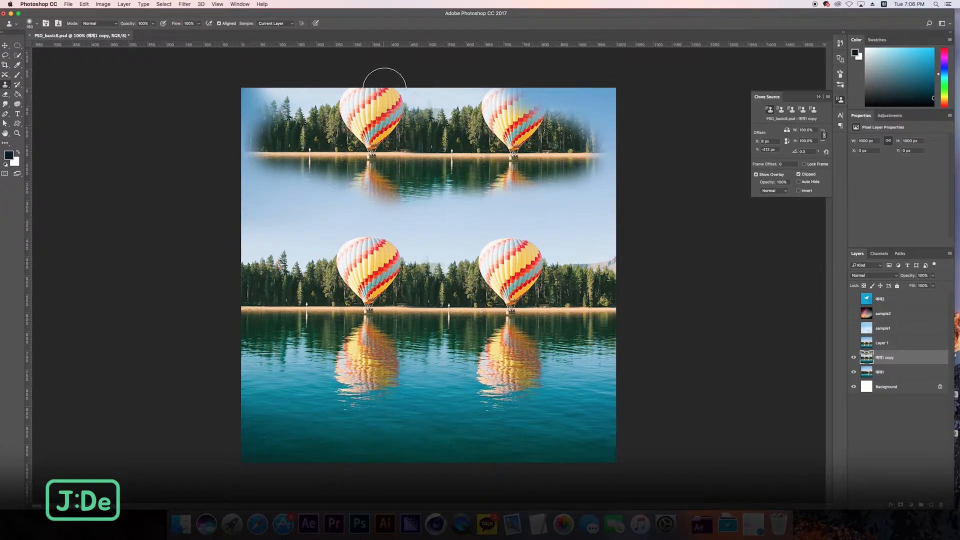
- Turn off Aligned sampling, sample the shoreline right of the balloons and clone it near the upper balloon copy
left_click(219, 23)
left_click(577, 312, "alt")
left_click_drag(515, 143, 528, 141)
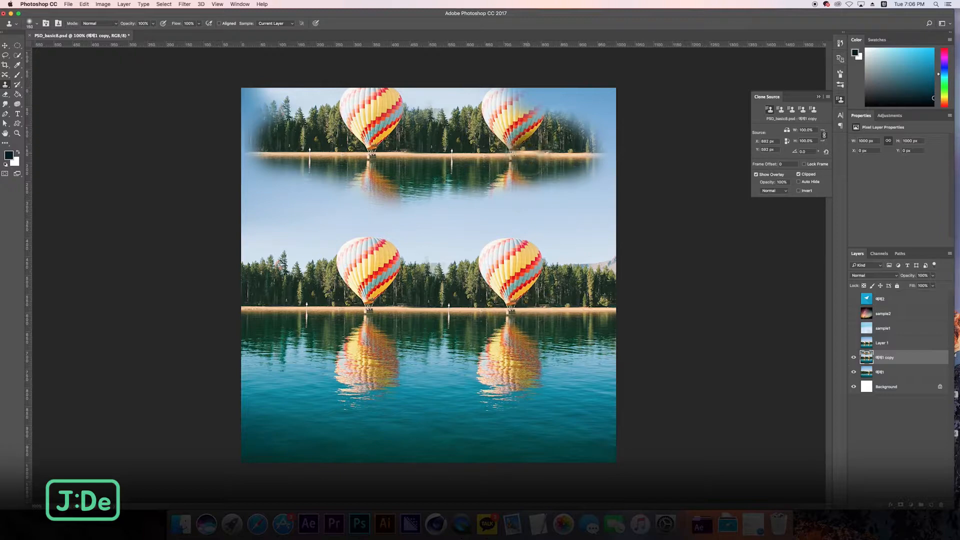
- Sample the base of the right balloon and paint several separate non-aligned copies of it across the sky
left_click(509, 313, "alt")
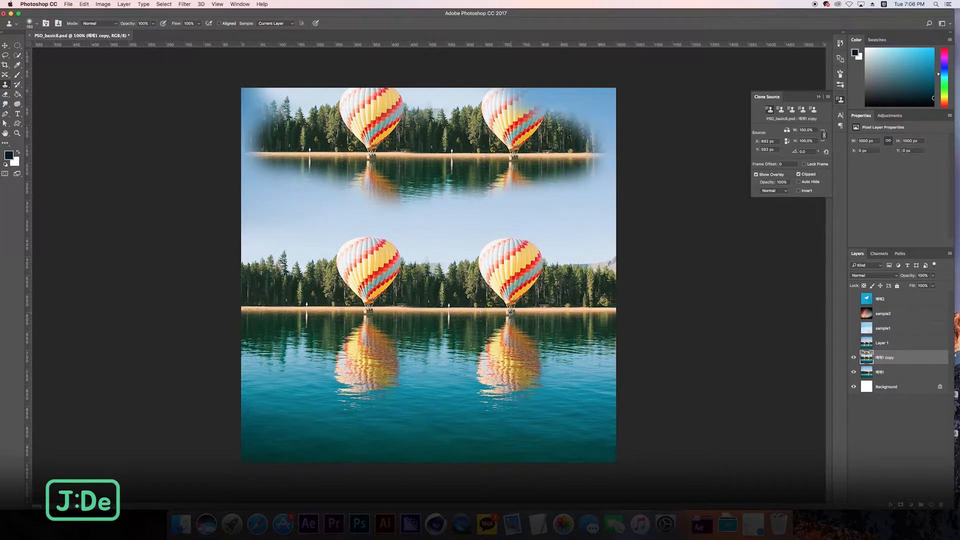
left_click(531, 195)
mouse_move(529, 191)
left_mouse_down()
mouse_move(447, 145)
mouse_move(450, 113)
mouse_move(492, 102)
mouse_move(597, 105)
mouse_move(559, 165)
mouse_move(466, 140)
mouse_move(471, 123)
mouse_move(495, 160)
mouse_move(486, 176)
mouse_move(397, 193)
mouse_move(452, 187)
mouse_move(424, 146)
mouse_move(447, 141)
mouse_move(327, 172)
mouse_move(333, 180)
mouse_move(331, 155)
mouse_move(281, 212)
mouse_move(419, 231)
mouse_move(431, 203)
mouse_move(516, 223)
mouse_move(504, 222)
mouse_move(549, 151)
mouse_move(469, 164)
left_mouse_up()
mouse_move(364, 164)
left_mouse_down()
mouse_move(405, 165)
mouse_move(387, 205)
mouse_move(447, 150)
mouse_move(475, 243)
left_mouse_up()
left_click(524, 217)
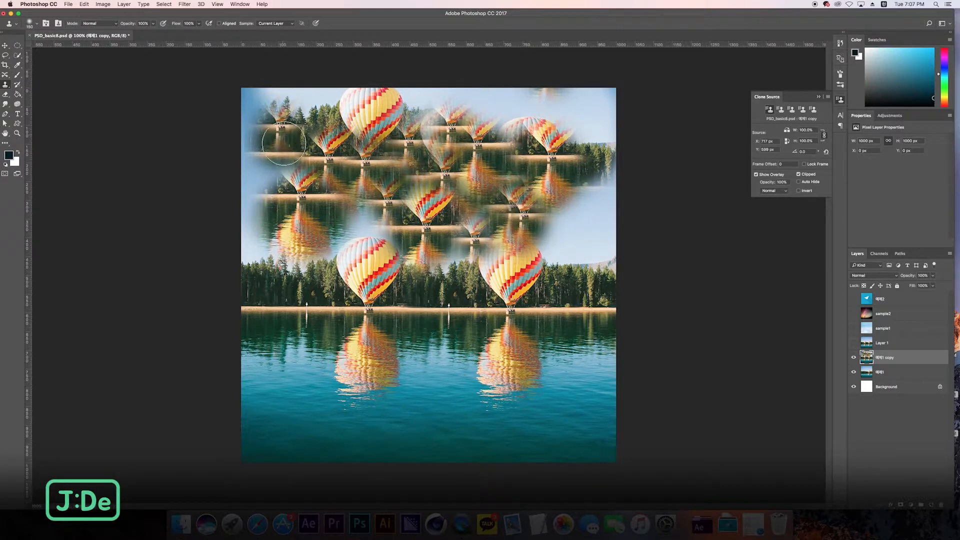
left_click(387, 176)
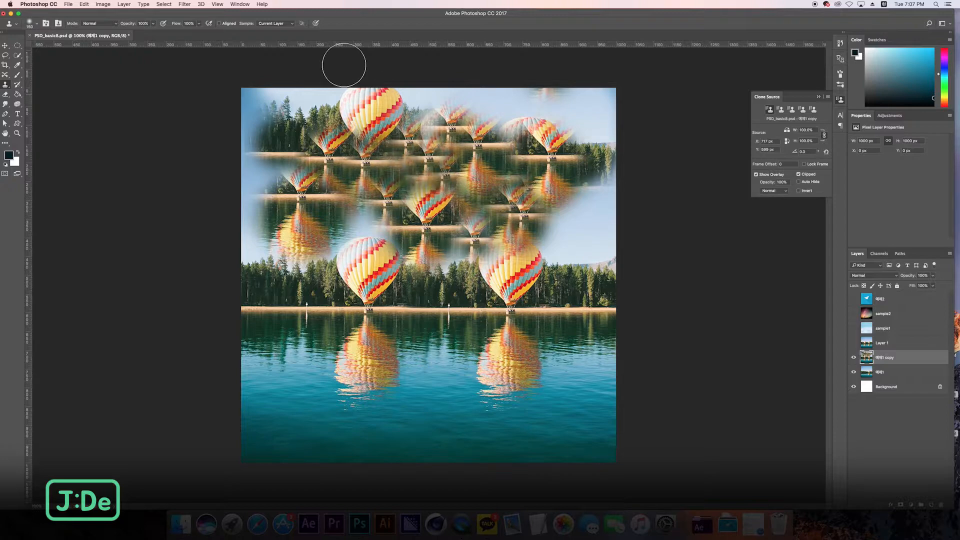
- Turn Aligned sampling back on, undo the test stroke and resample the base of the right balloon
left_click(218, 24)
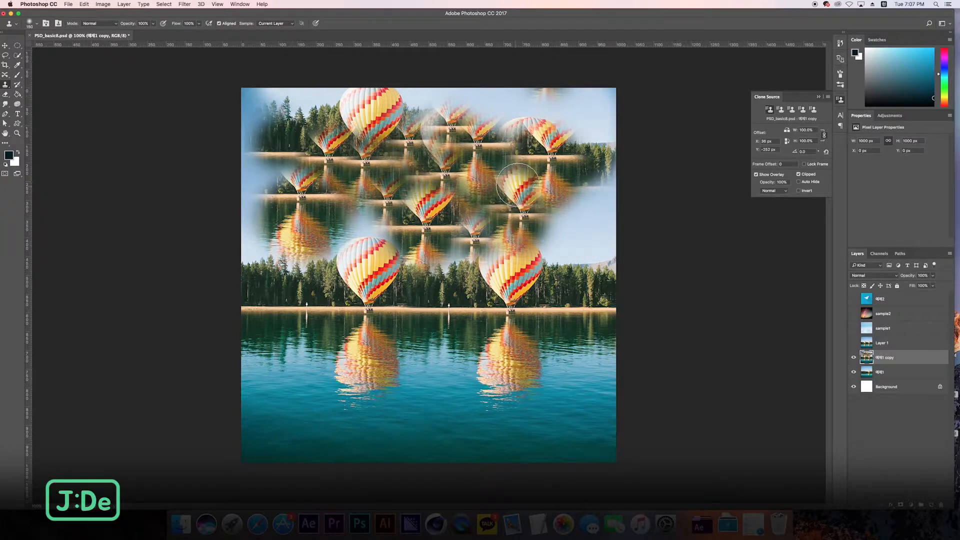
left_click(477, 265)
key("super+z")
left_click(510, 313, "alt")
left_click(589, 325)
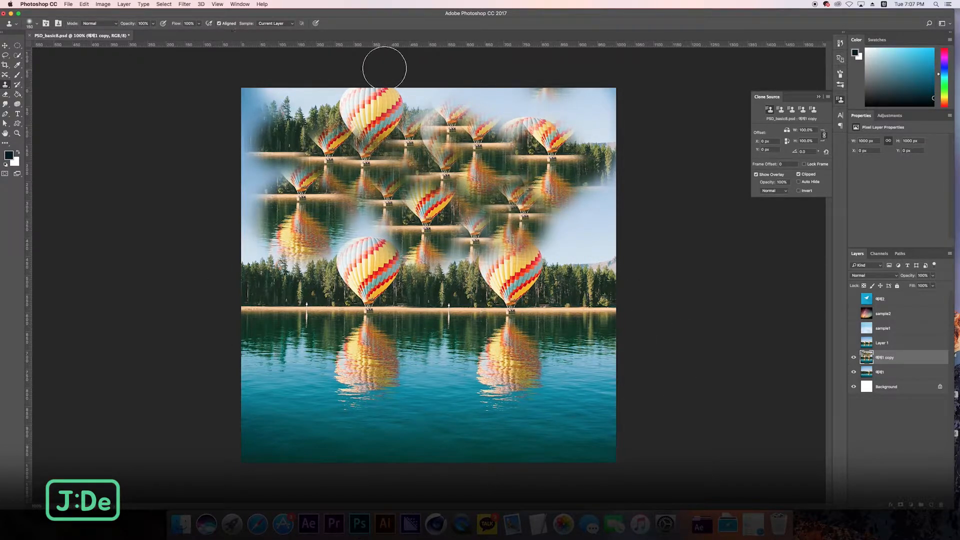
- Delete the 예제1 copy layer, and make Layer 1 visible and active
left_click(853, 412)
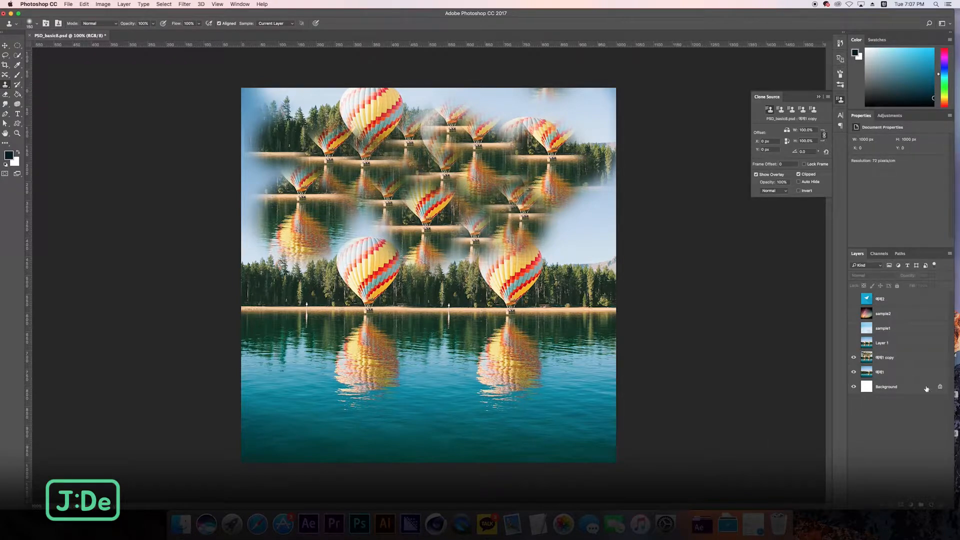
left_click(929, 346)
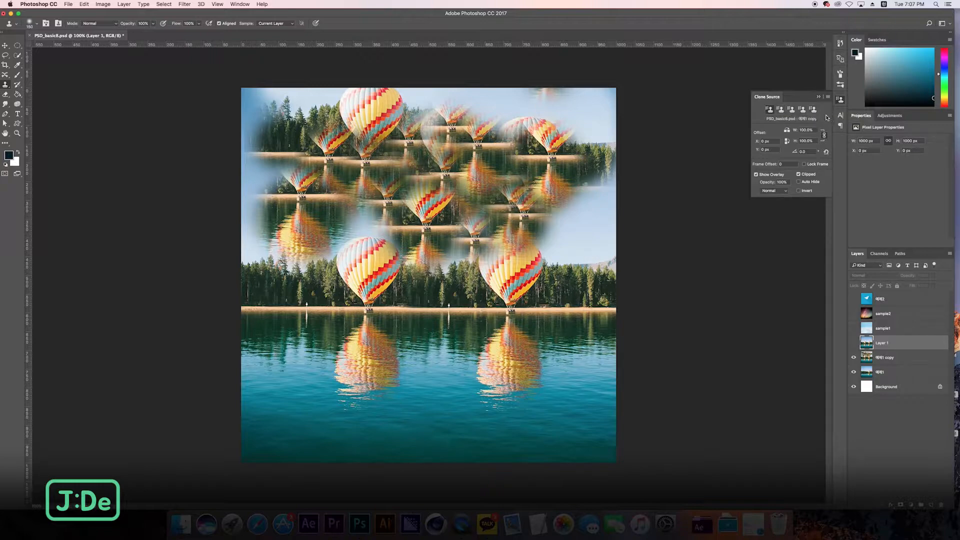
left_click(893, 360)
key("Delete")
left_click(855, 343)
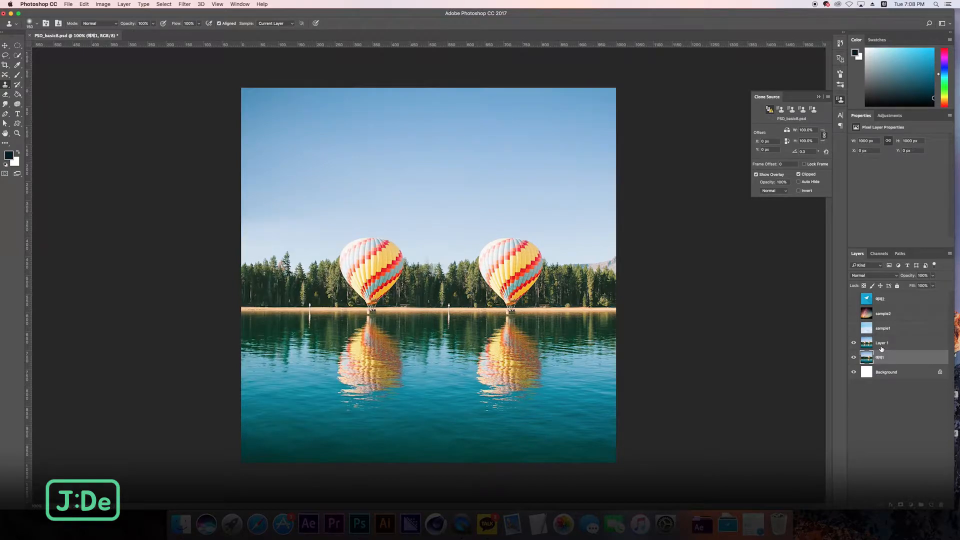
left_click(889, 345)
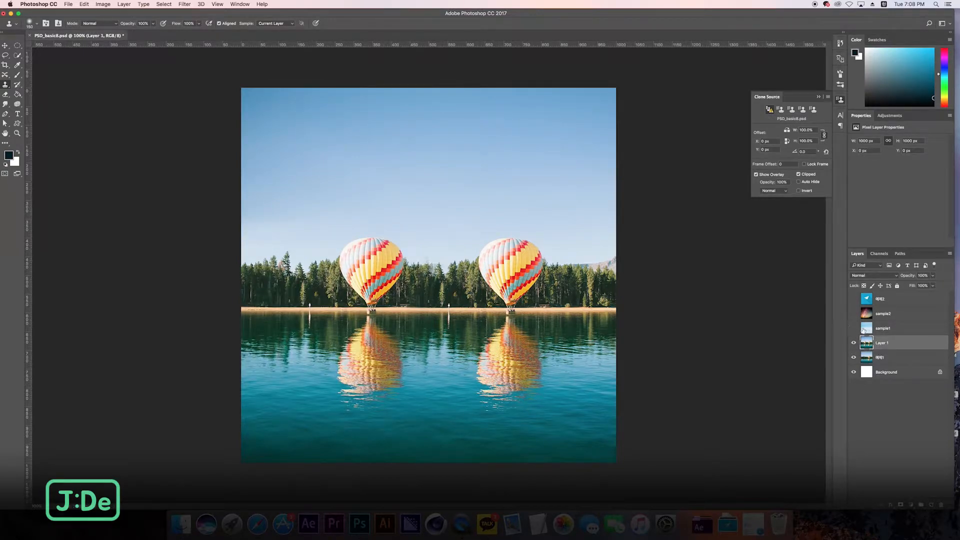
- Preview the sample1 and sample2 layers, hide them again and reactivate Layer 1
left_click(853, 328)
left_click(853, 314)
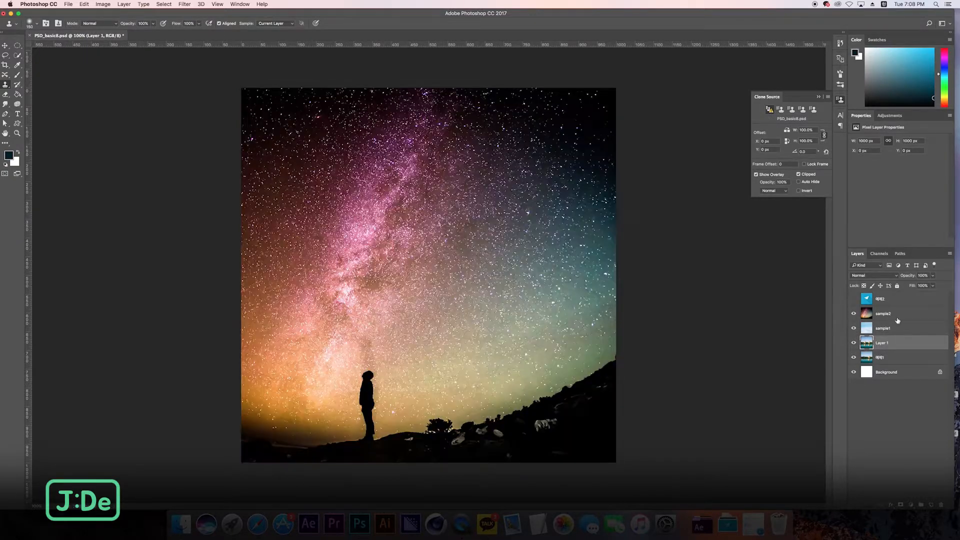
left_click(874, 313)
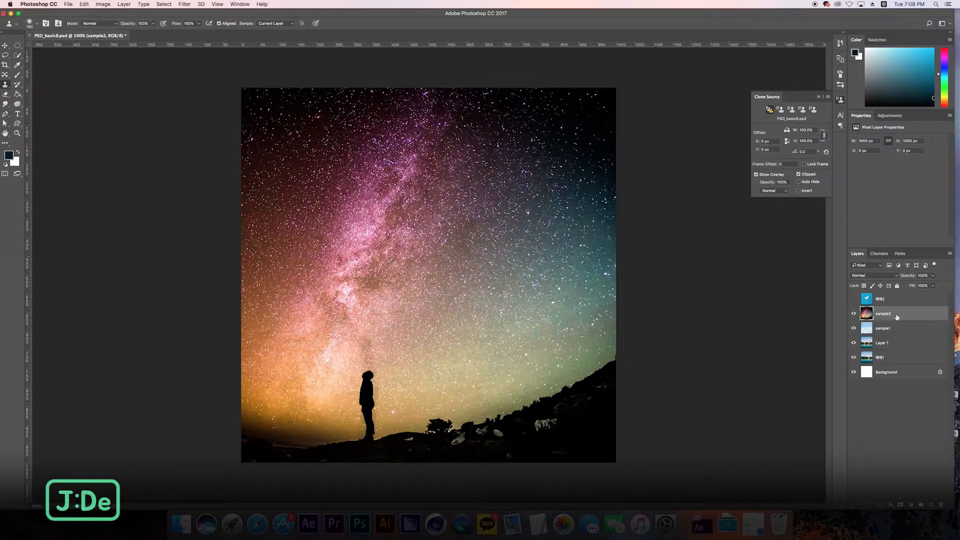
left_click(854, 328)
left_click(853, 314)
left_click(854, 342)
left_click(854, 343)
left_click(907, 344)
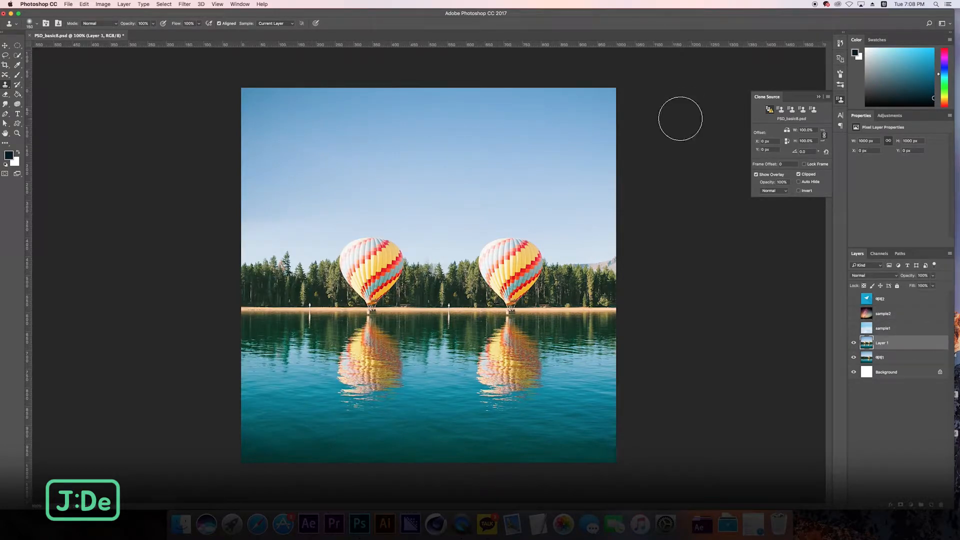
- Store the sky of Layer 1 as the first clone source and the clouds of sample1 as the second
left_click(315, 138, "alt")
left_click(781, 110)
left_click(853, 328)
left_click(860, 328)
left_click(335, 357, "alt")
- Store the Milky Way of sample2 as the third clone source, and return to Layer 1 with both sample layers hidden
left_click(794, 111)
left_click(853, 314)
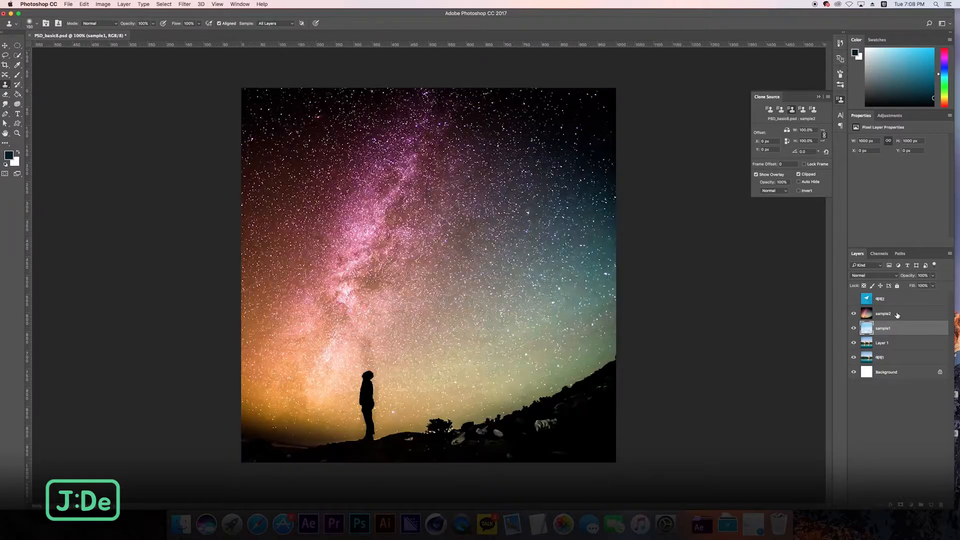
left_click(860, 314)
left_click(400, 220, "alt")
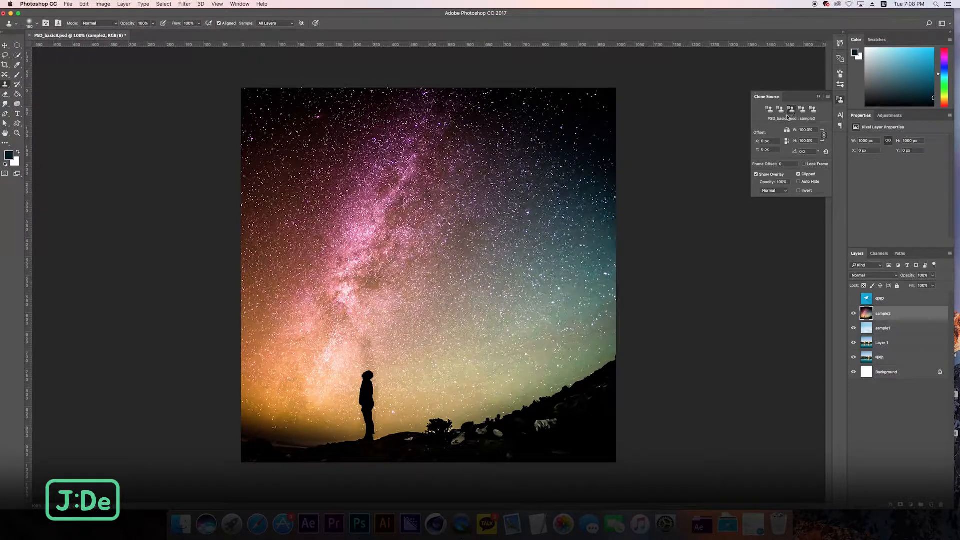
left_click(853, 313)
left_click(853, 327)
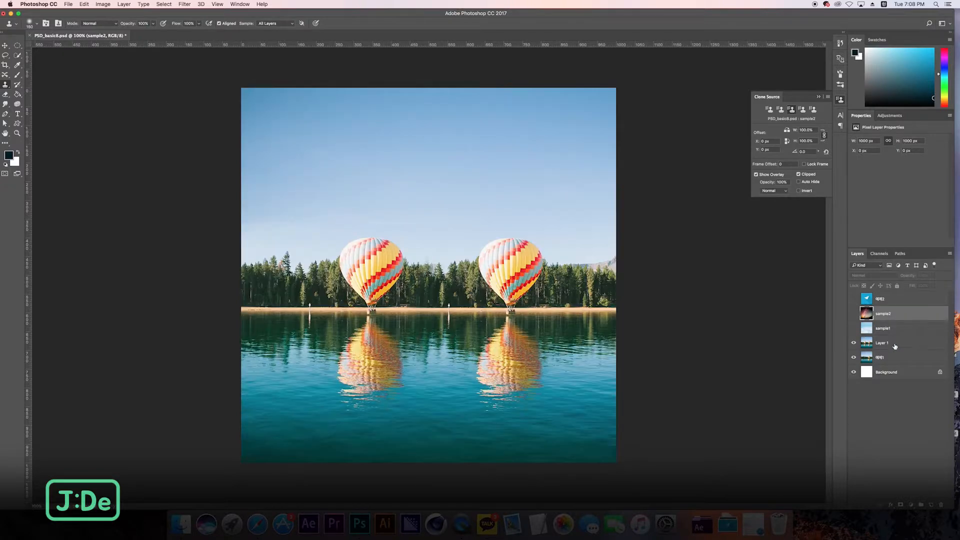
left_click(893, 344)
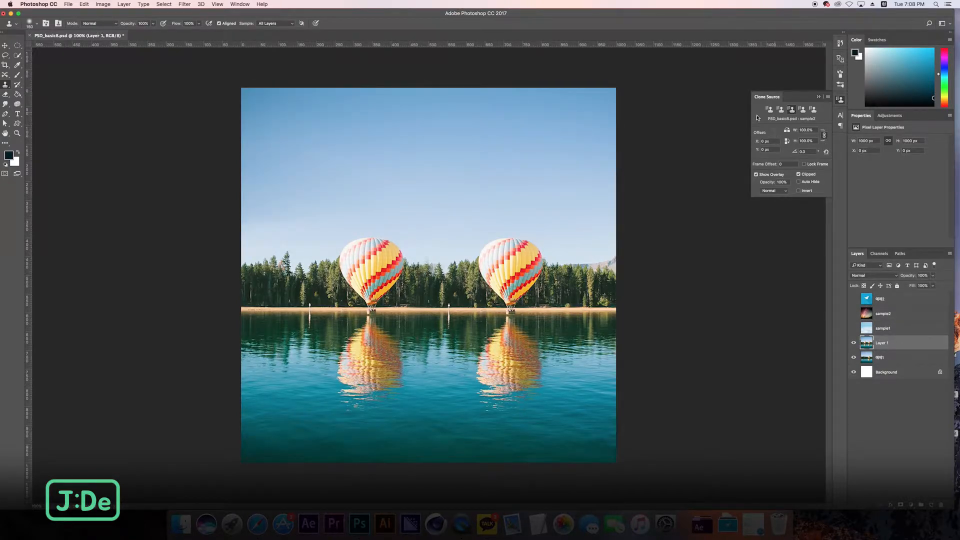
- Set sampling to Current Layer and clone the sample1 clouds from the second source into the upper-left sky of Layer 1
left_click(275, 23)
left_click(272, 11)
left_click(781, 110)
mouse_move(252, 91)
left_mouse_down()
mouse_move(358, 96)
mouse_move(244, 121)
mouse_move(273, 128)
mouse_move(408, 100)
mouse_move(331, 140)
mouse_move(234, 132)
mouse_move(322, 147)
mouse_move(420, 125)
left_mouse_up()
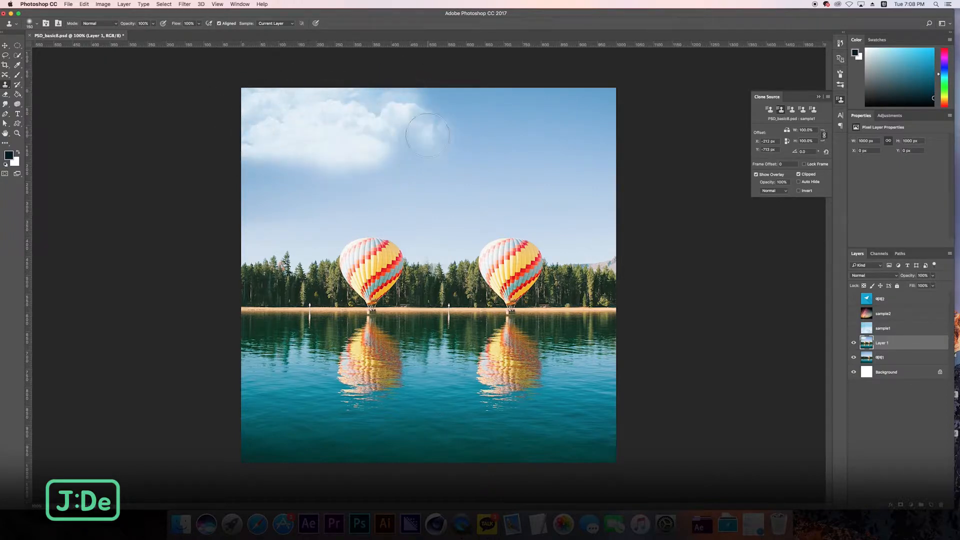
- Clone the sample2 starry sky from the third source into the upper-right sky, and touch up the clouds from the second source
left_click(794, 111)
mouse_move(588, 103)
left_mouse_down()
mouse_move(544, 92)
mouse_move(458, 107)
mouse_move(469, 123)
mouse_move(595, 127)
mouse_move(488, 133)
mouse_move(443, 118)
mouse_move(590, 150)
left_mouse_up()
left_click(769, 109)
mouse_move(354, 86)
left_mouse_down()
mouse_move(400, 105)
mouse_move(418, 90)
mouse_move(408, 125)
mouse_move(370, 145)
mouse_move(250, 150)
left_mouse_up()
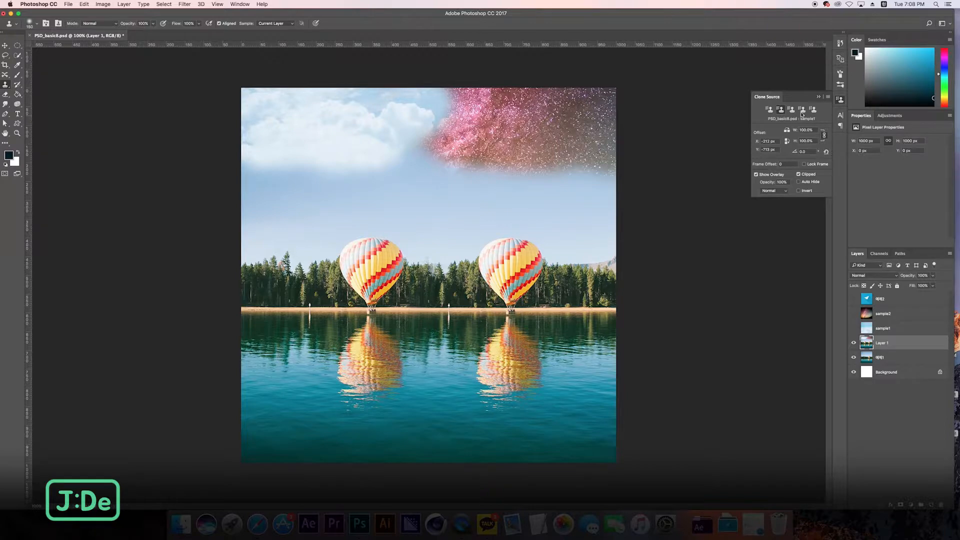
- Show the sample1 and sample2 layers, make sample2 active and set the Clone Stamp to sample All Layers
left_click(854, 328)
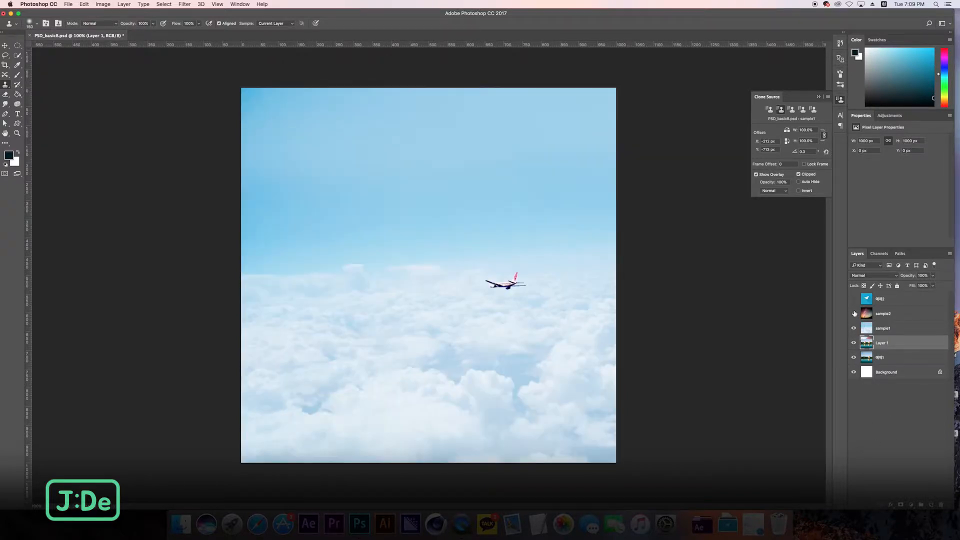
left_click(853, 313)
left_click(882, 313)
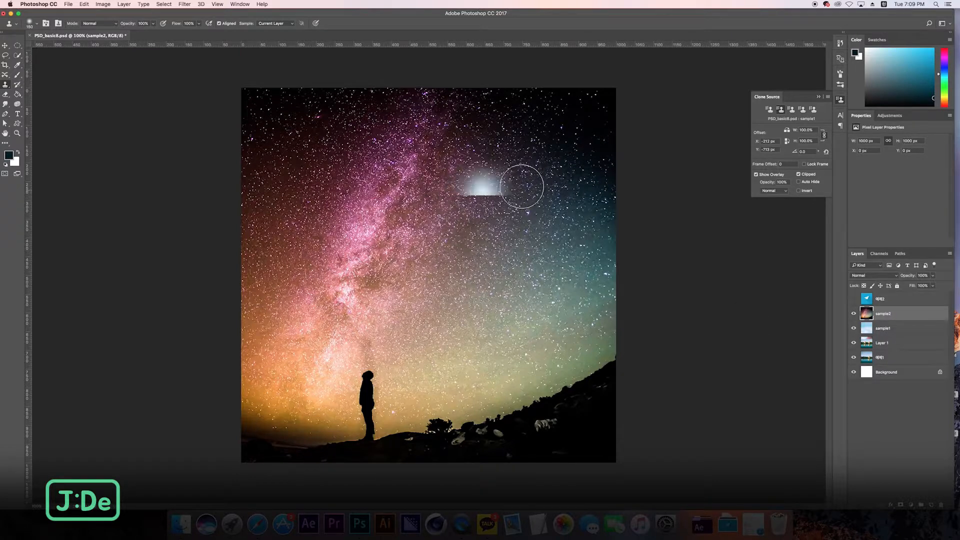
left_click(270, 25)
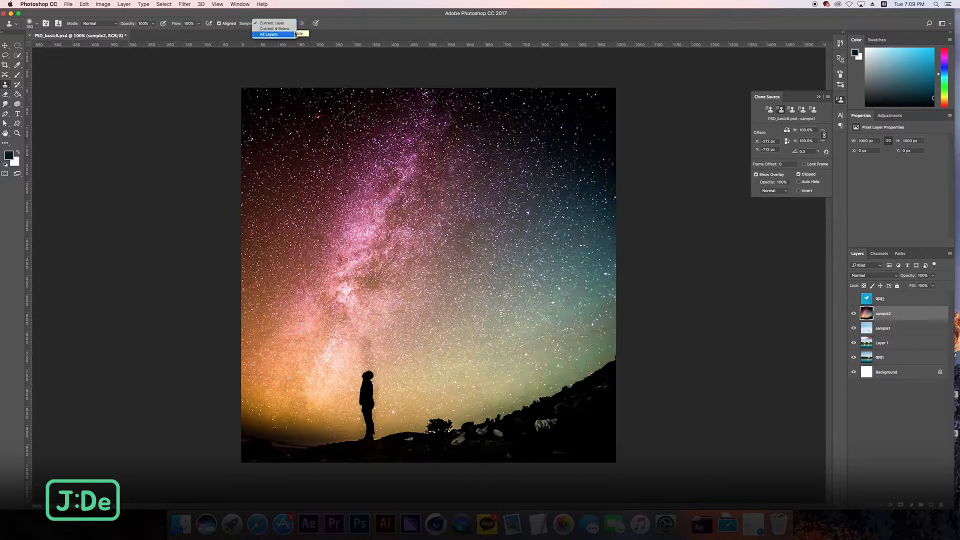
left_click(284, 37)
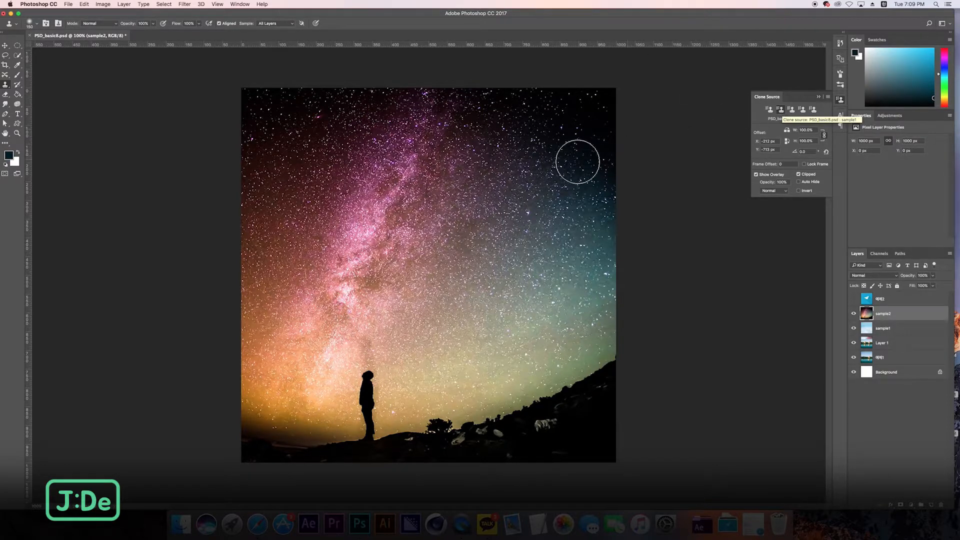
- Try cloning from the second source onto the starry sky of sample2 with several strokes, undoing each one
mouse_move(336, 166)
left_mouse_down()
mouse_move(356, 200)
mouse_move(384, 134)
mouse_move(531, 147)
mouse_move(555, 223)
mouse_move(550, 159)
mouse_move(602, 164)
left_mouse_up()
key("super+z")
mouse_move(283, 159)
left_mouse_down()
mouse_move(296, 205)
mouse_move(522, 156)
mouse_move(477, 206)
left_mouse_up()
key("super+z")
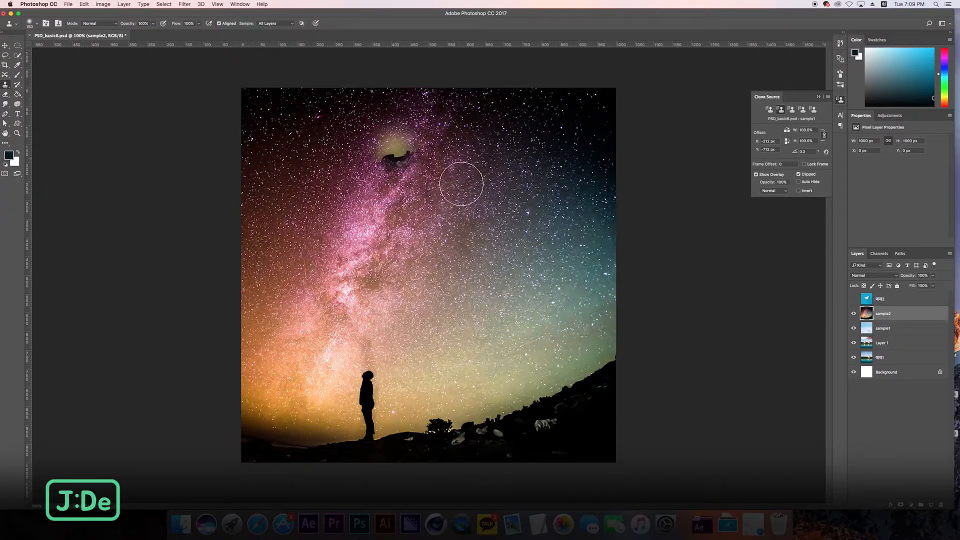
left_click_drag(370, 128, 335, 126)
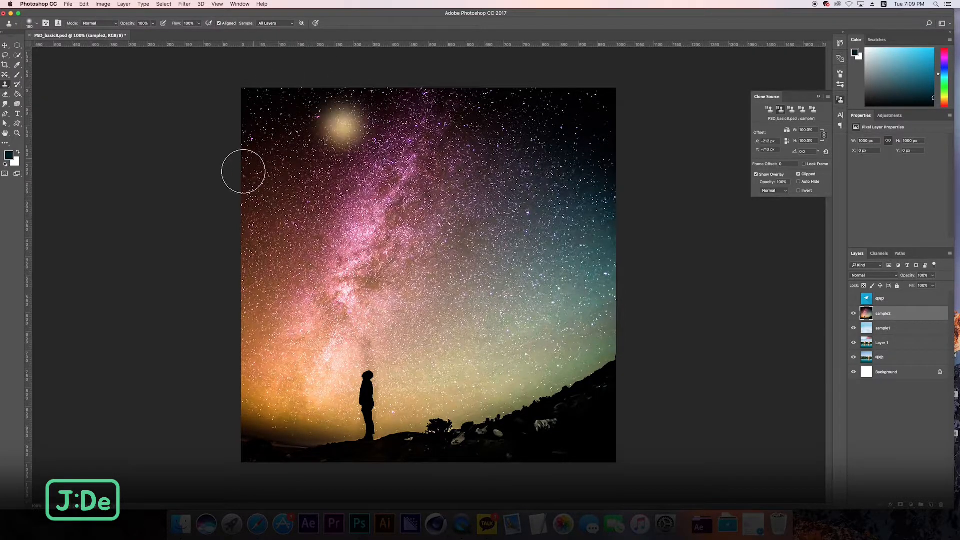
key("super+z")
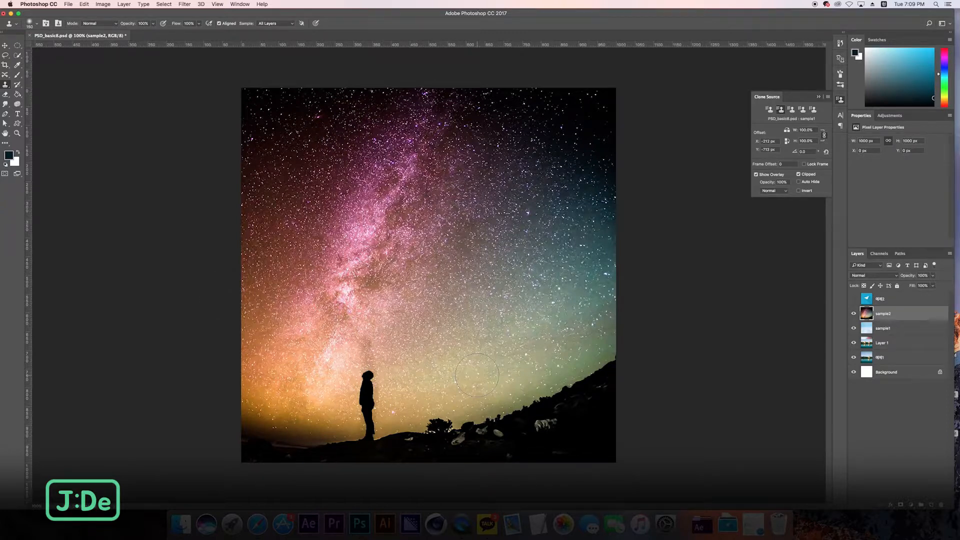
mouse_move(483, 137)
left_mouse_down()
mouse_move(353, 160)
mouse_move(573, 138)
mouse_move(343, 176)
mouse_move(354, 97)
left_mouse_up()
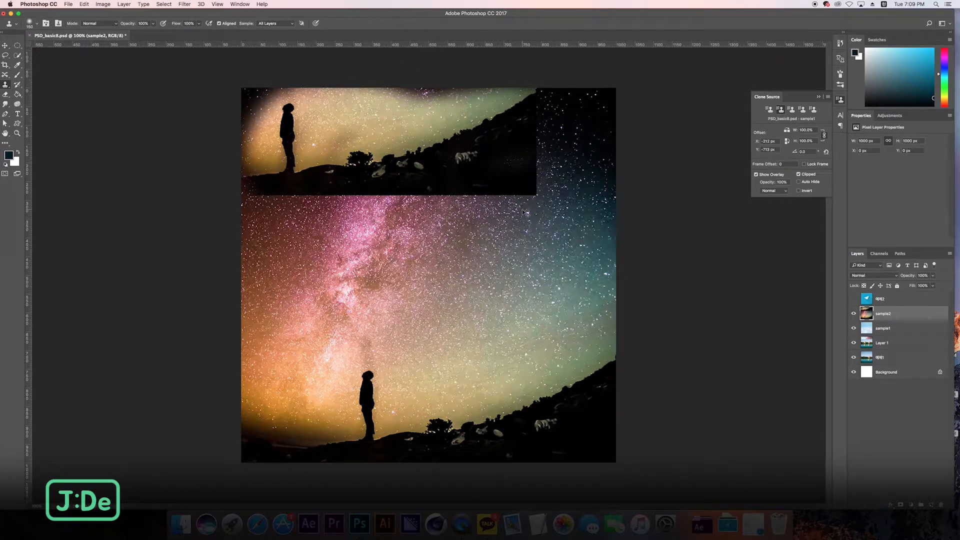
key("super+z")
mouse_move(400, 207)
left_mouse_down()
mouse_move(443, 224)
mouse_move(372, 220)
mouse_move(330, 154)
mouse_move(366, 111)
mouse_move(355, 149)
mouse_move(283, 158)
mouse_move(467, 103)
left_mouse_up()
key("super+z")
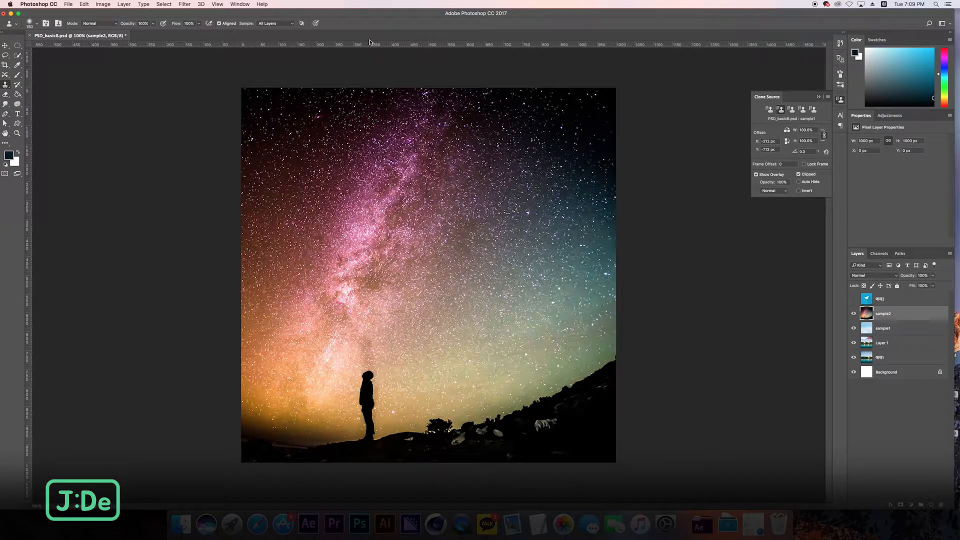
- Switch the Clone Stamp sampling to Current & Below and then to Current Layer, and deselect all layers
left_click(277, 23)
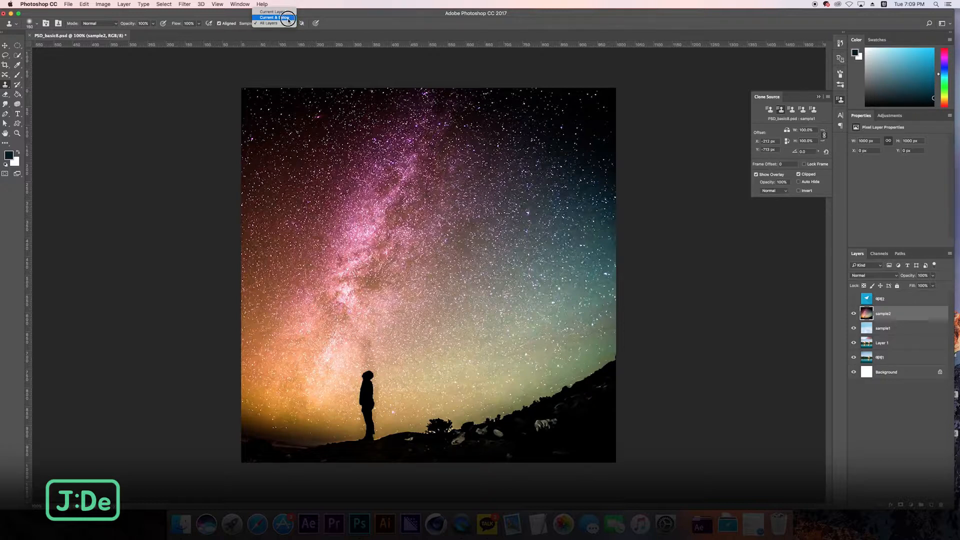
left_click(289, 20)
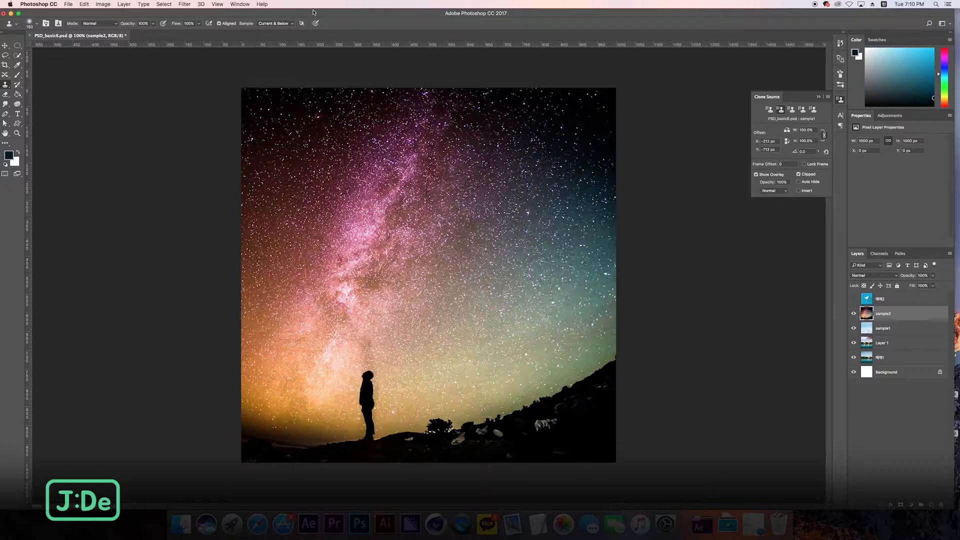
left_click(273, 24)
left_click(272, 15)
left_click(918, 444)
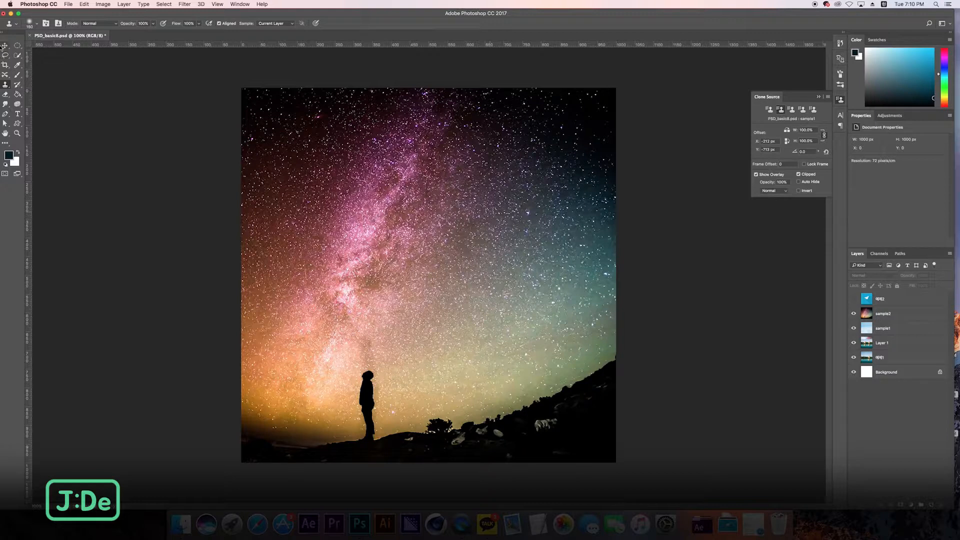
- Activate the Pattern Stamp tool, then show the paper plane layer and make it active
right_click(5, 85)
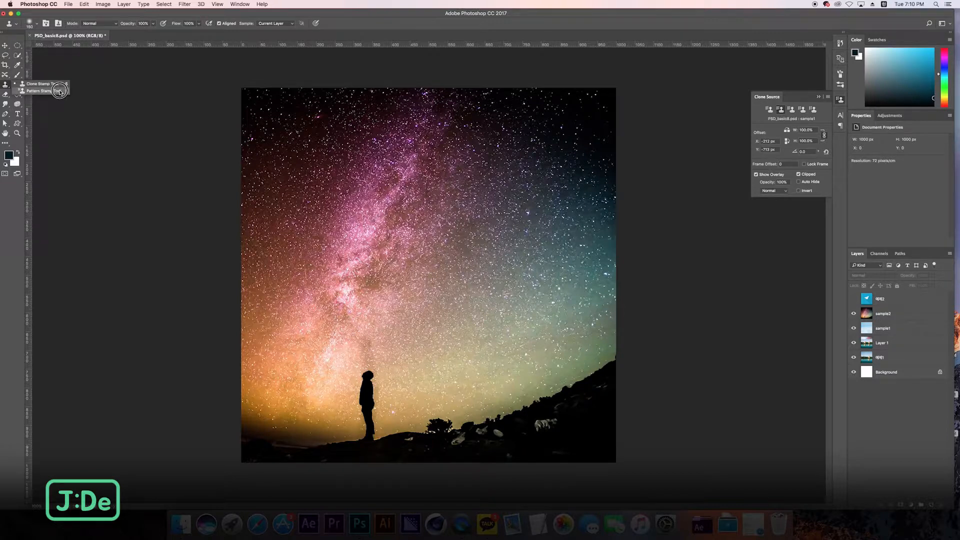
left_click(59, 90)
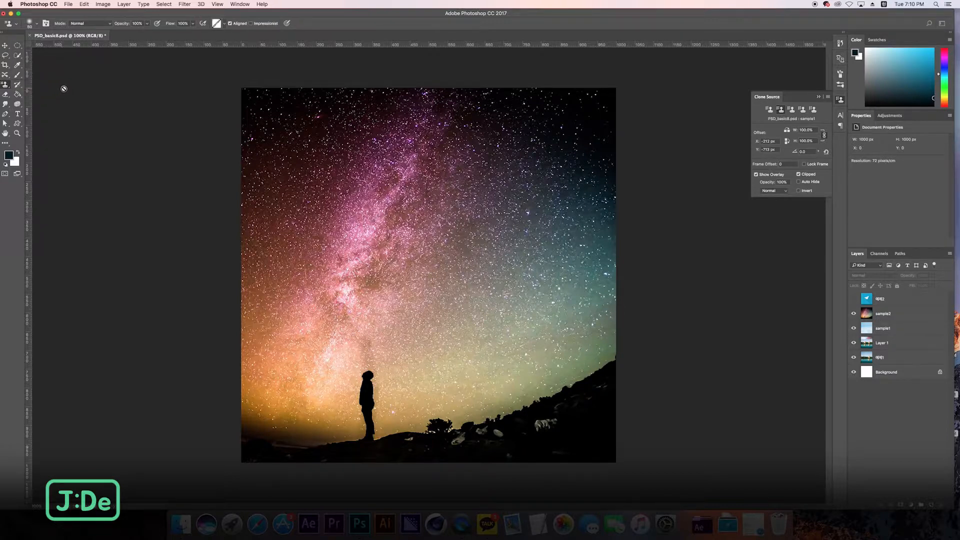
right_click(6, 85)
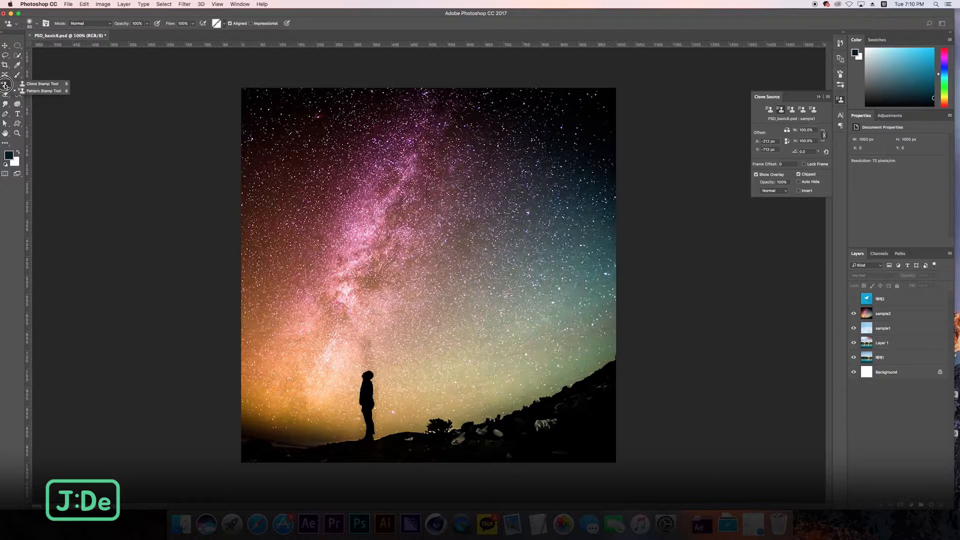
left_click(908, 431)
left_click(854, 299)
left_click(905, 304)
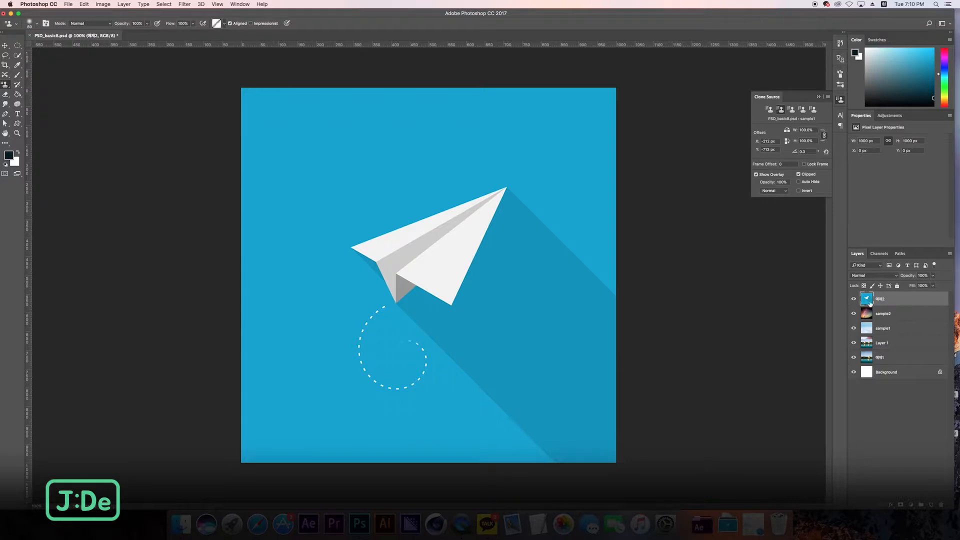
- Select the white paper plane with the Quick Selection tool and return to the Pattern Stamp tool
left_click(18, 57)
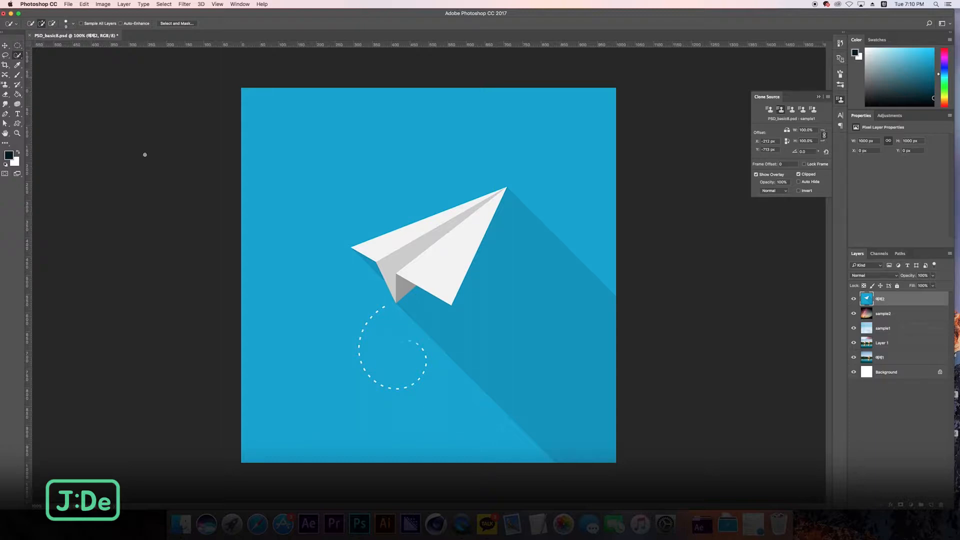
left_click_drag(399, 247, 416, 262)
left_click(5, 84)
left_click(32, 91)
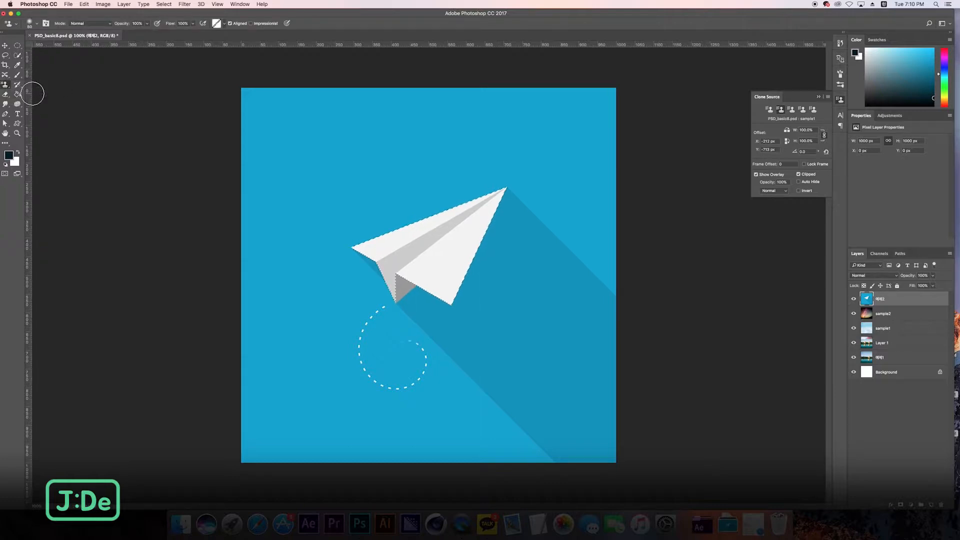
- Append the Patterns library to the Pattern Stamp's available patterns
left_click(223, 24)
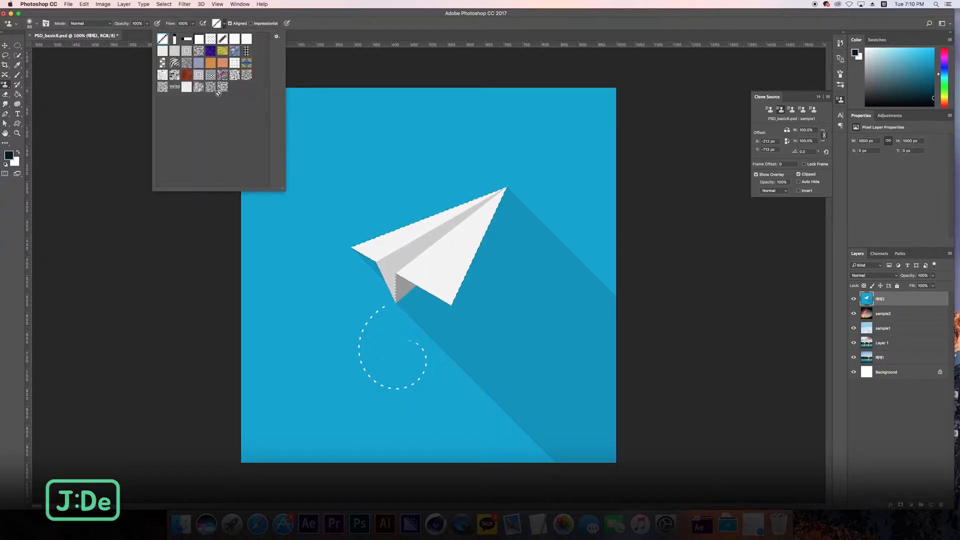
left_click(276, 37)
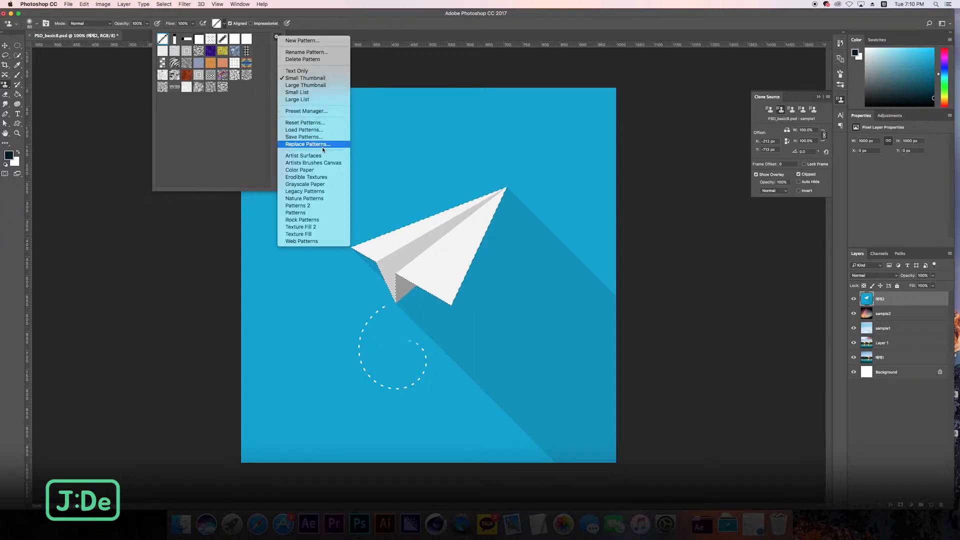
left_click(301, 214)
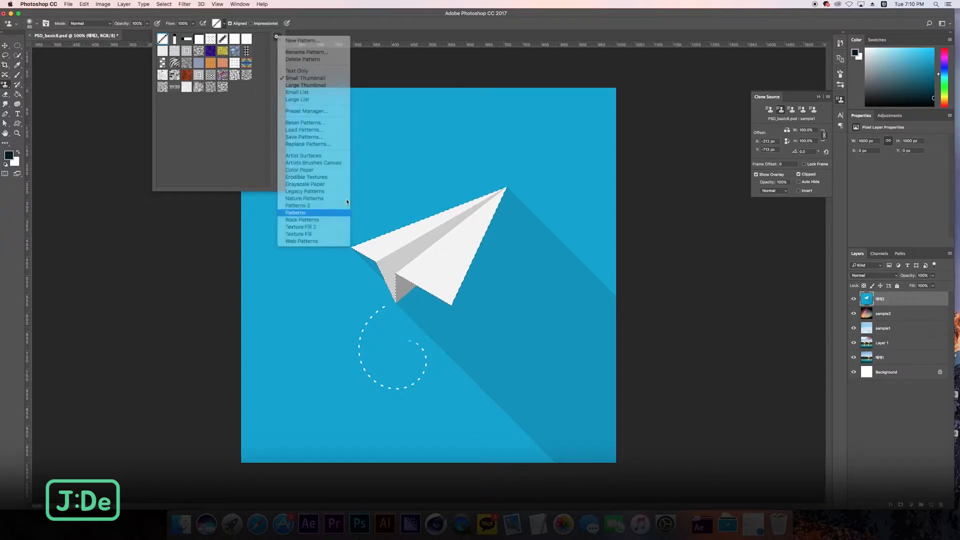
left_click(455, 167)
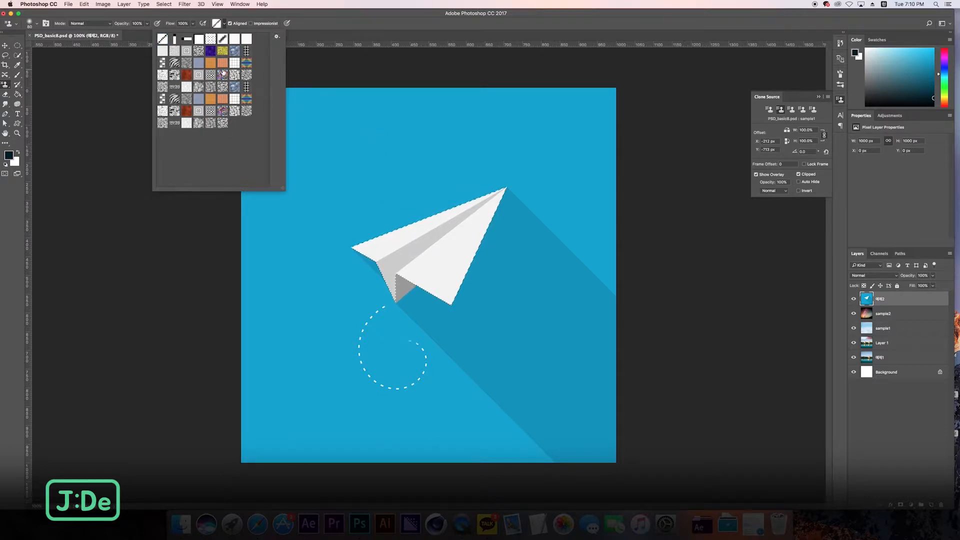
- Replace the current patterns with those from the Patterns library
left_click(278, 37)
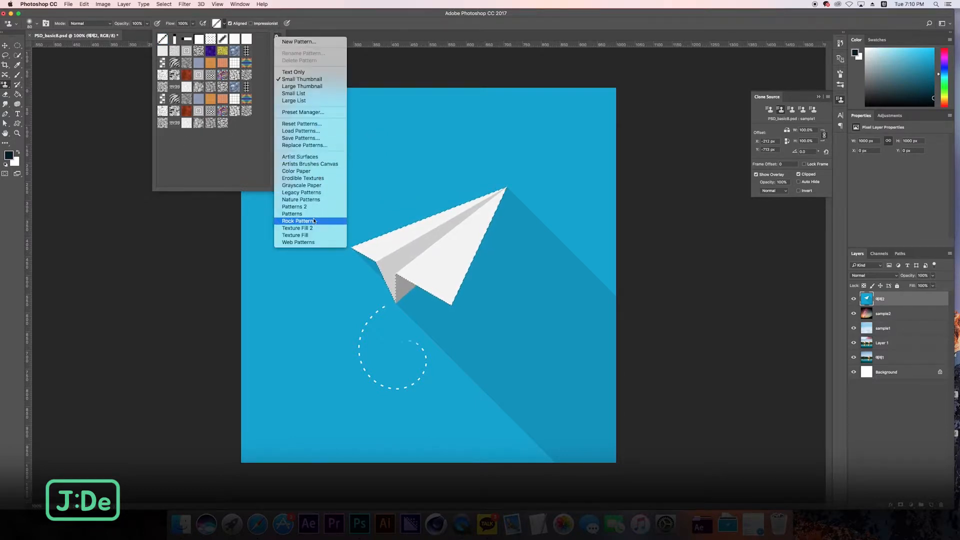
left_click(295, 213)
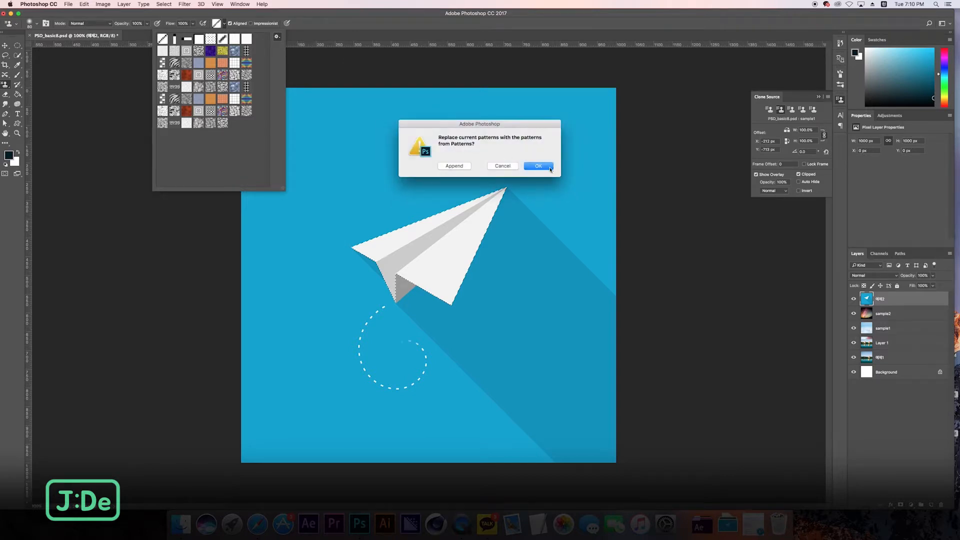
left_click(550, 168)
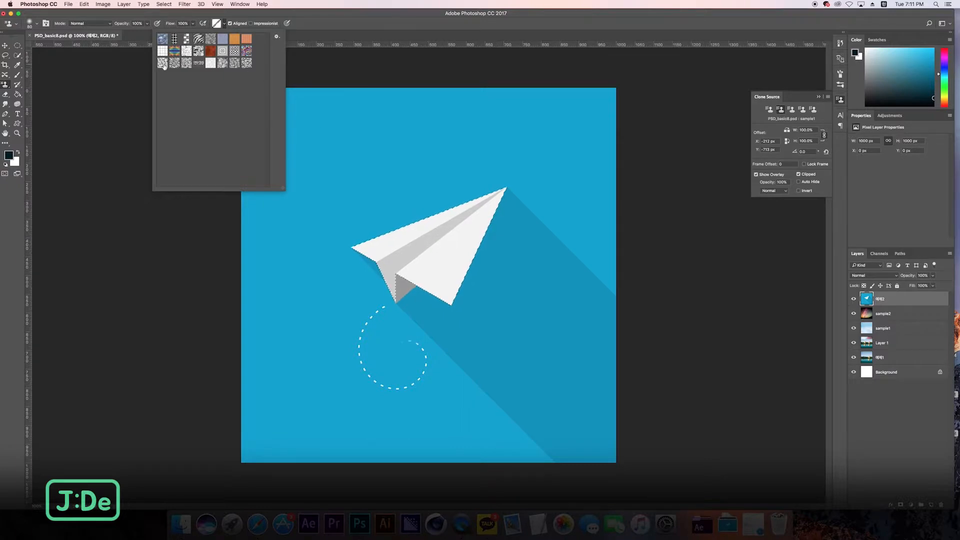
- Choose the black-and-white woven pattern, try painting it over the selected paper plane, and undo the stroke
left_click(174, 40)
mouse_move(410, 280)
left_mouse_down()
mouse_move(420, 223)
mouse_move(473, 209)
mouse_move(450, 273)
mouse_move(506, 192)
mouse_move(384, 242)
mouse_move(443, 220)
mouse_move(389, 262)
mouse_move(393, 279)
mouse_move(451, 292)
left_mouse_up()
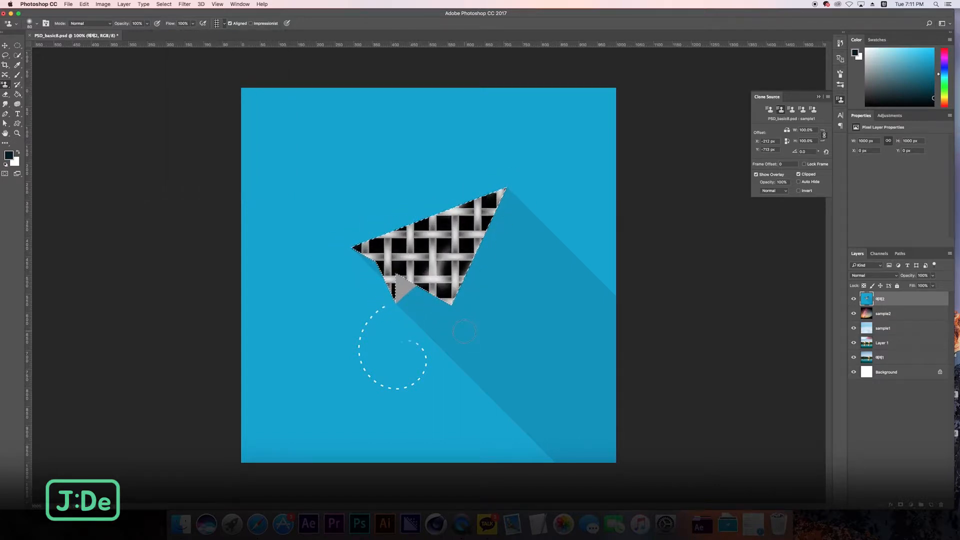
key("super+z")
- Set the Pattern Stamp's mode to Overlay, try the woven pattern on the paper plane, and undo the stroke
left_click(90, 23)
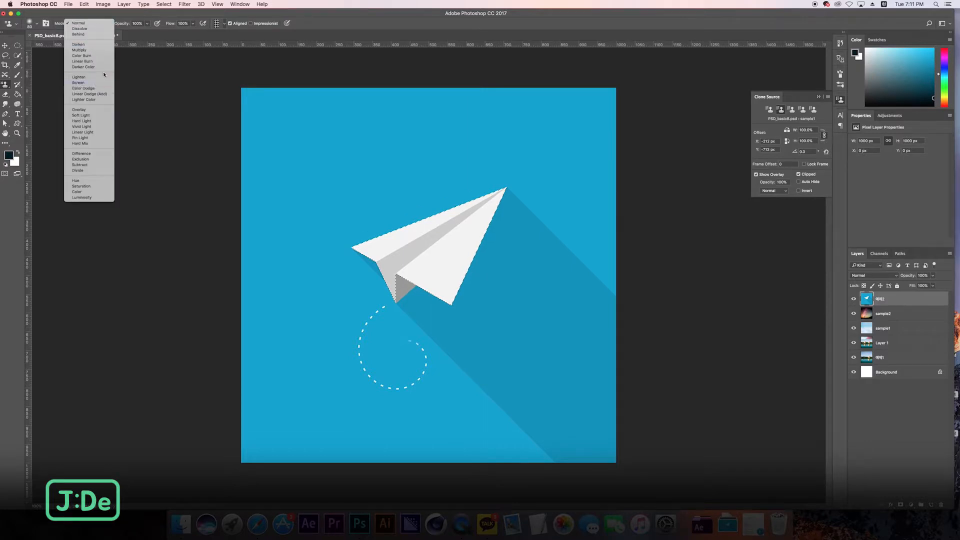
left_click(89, 112)
mouse_move(373, 248)
left_mouse_down()
mouse_move(417, 229)
mouse_move(364, 245)
mouse_move(496, 175)
mouse_move(386, 270)
mouse_move(485, 211)
mouse_move(403, 321)
mouse_move(478, 251)
mouse_move(449, 300)
mouse_move(485, 214)
left_mouse_up()
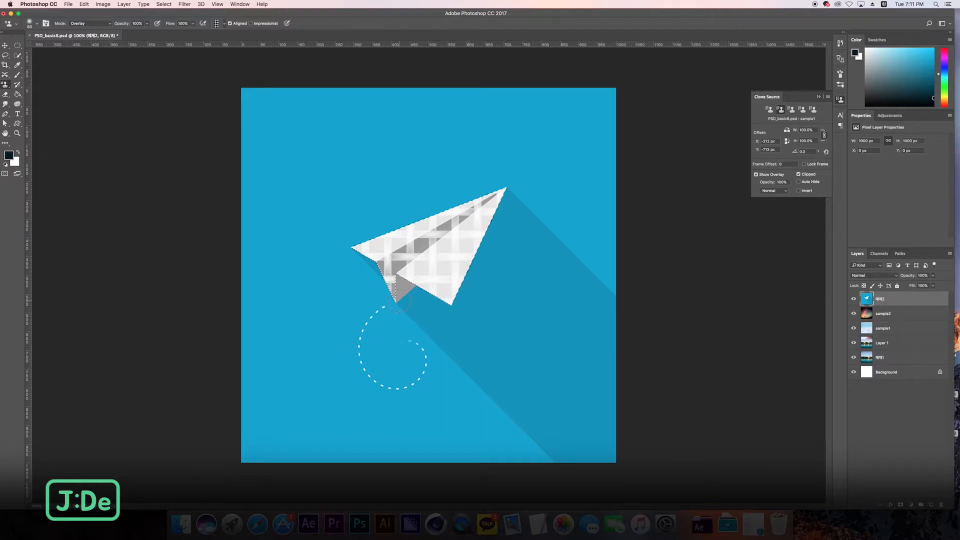
key("super+z")
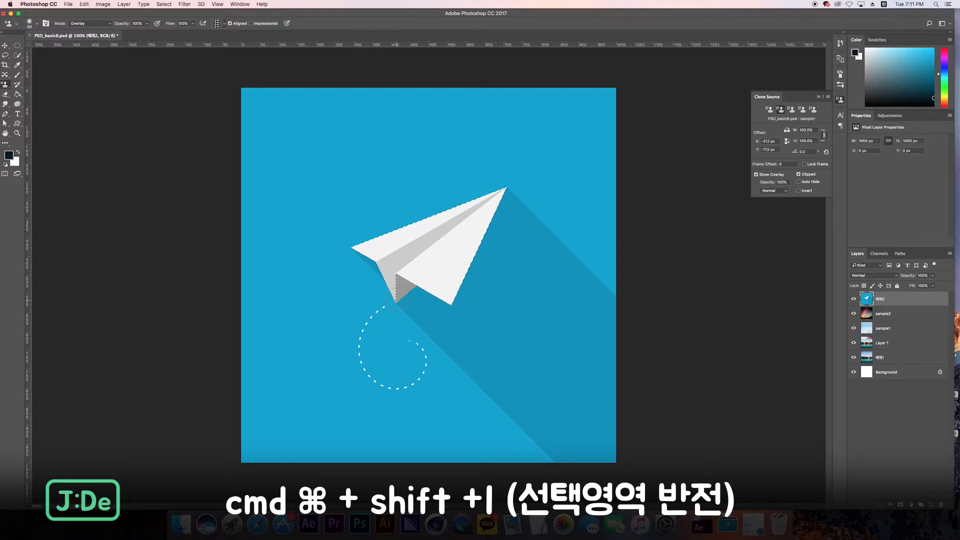
- Invert the selection, enlarge the brush, try painting the woven pattern over the blue background, and undo the stroke
key("super+shift+i")
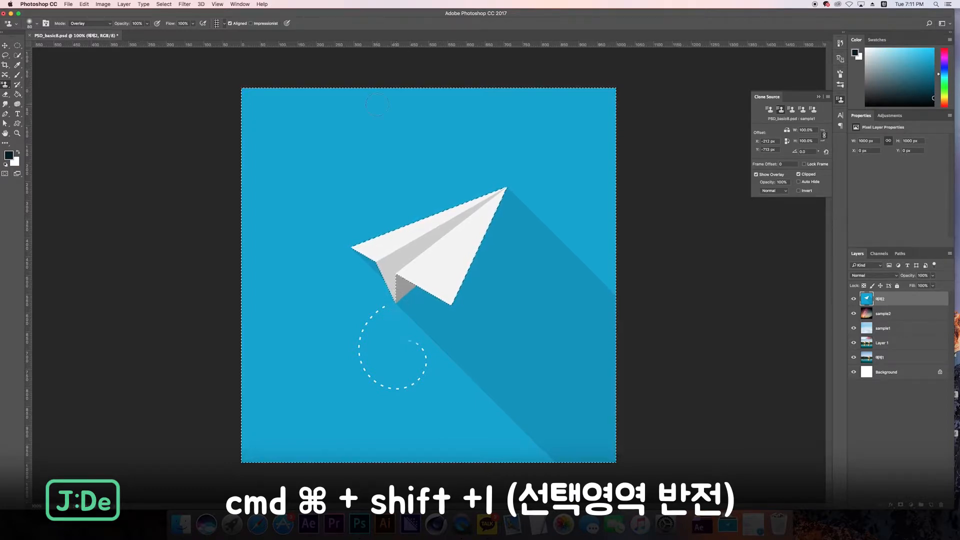
key("bracketright")
key("bracketright")
key("bracketright")
key("bracketright")
key("bracketright")
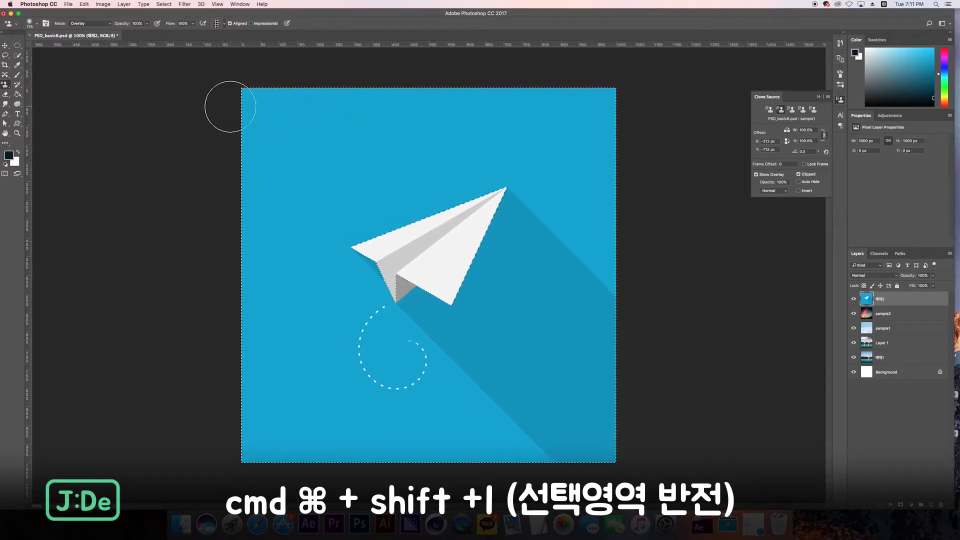
mouse_move(268, 86)
left_mouse_down()
mouse_move(669, 129)
mouse_move(632, 193)
mouse_move(202, 241)
mouse_move(43, 343)
mouse_move(112, 452)
mouse_move(510, 320)
mouse_move(578, 402)
mouse_move(632, 201)
mouse_move(107, 462)
mouse_move(141, 430)
left_mouse_up()
key("super+z")
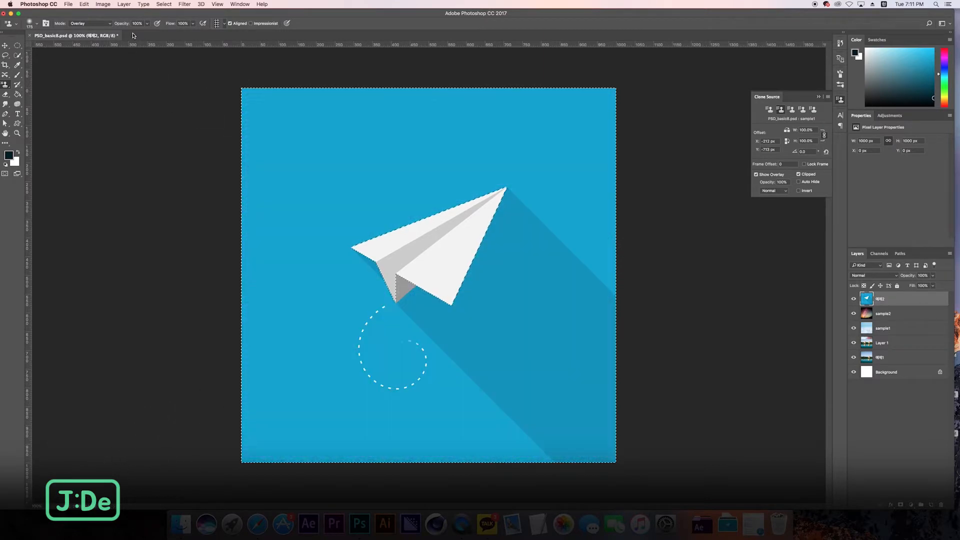
- Set the Pattern Stamp's opacity to 20% and try painting the woven pattern across the blue background
left_click(147, 24)
left_click_drag(151, 33, 122, 34)
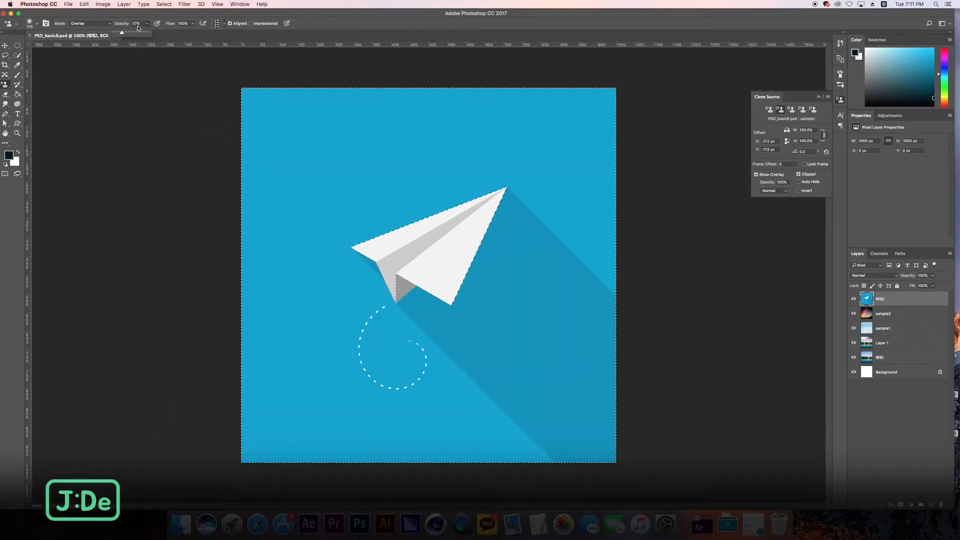
key("Return")
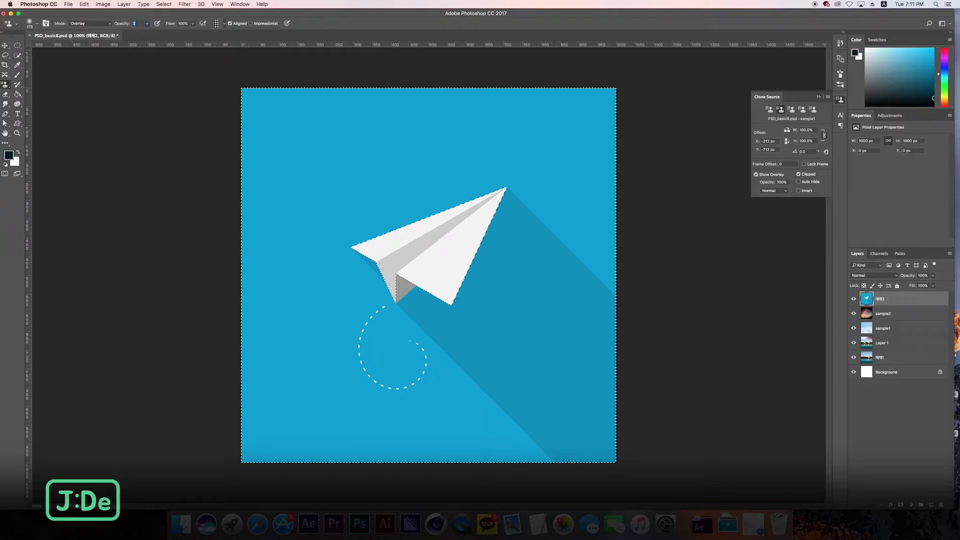
type("20")
key("Return")
mouse_move(307, 90)
left_mouse_down()
mouse_move(735, 128)
mouse_move(210, 328)
mouse_move(534, 384)
left_mouse_up()
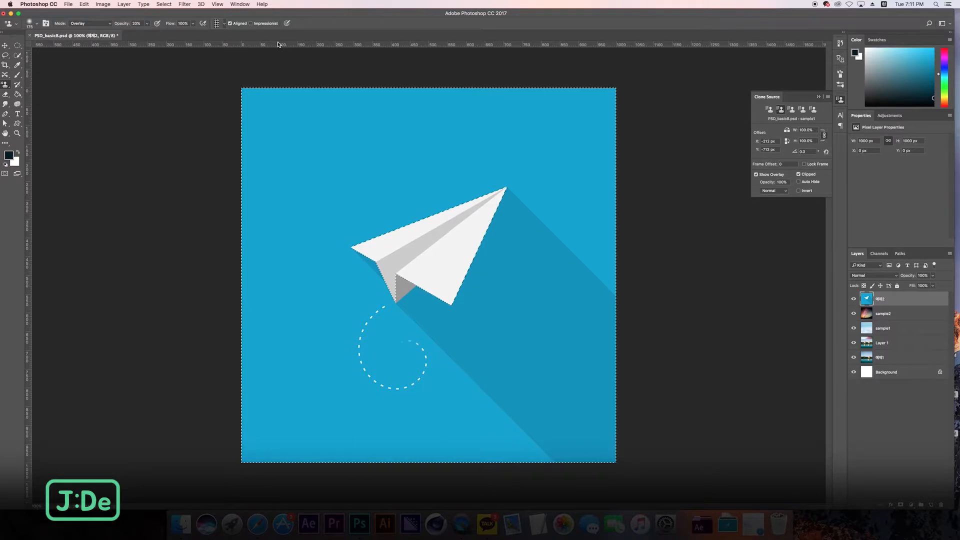
- Turn on the Impressionist option for the Pattern Stamp and clear the selection
left_click(250, 23)
key("super+d")
left_click(219, 23)
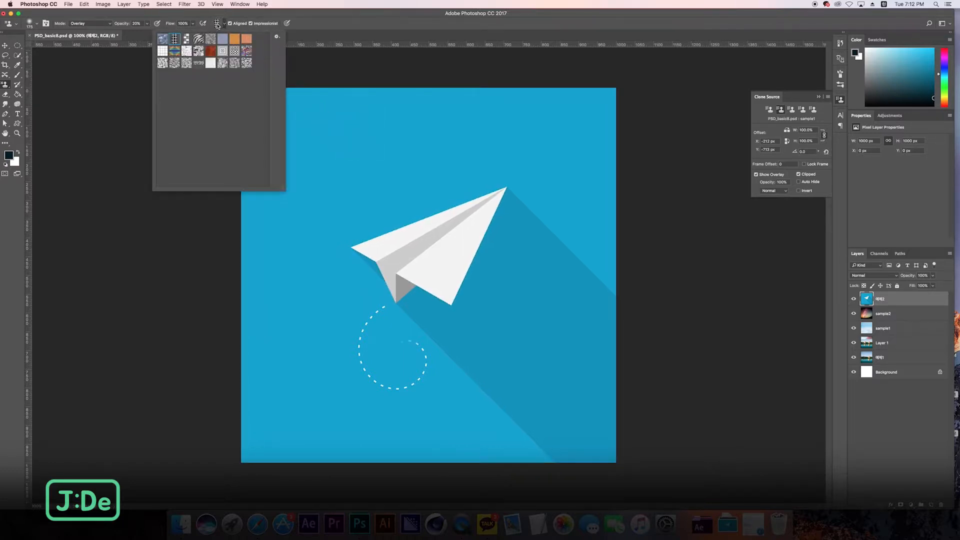
left_click(381, 70)
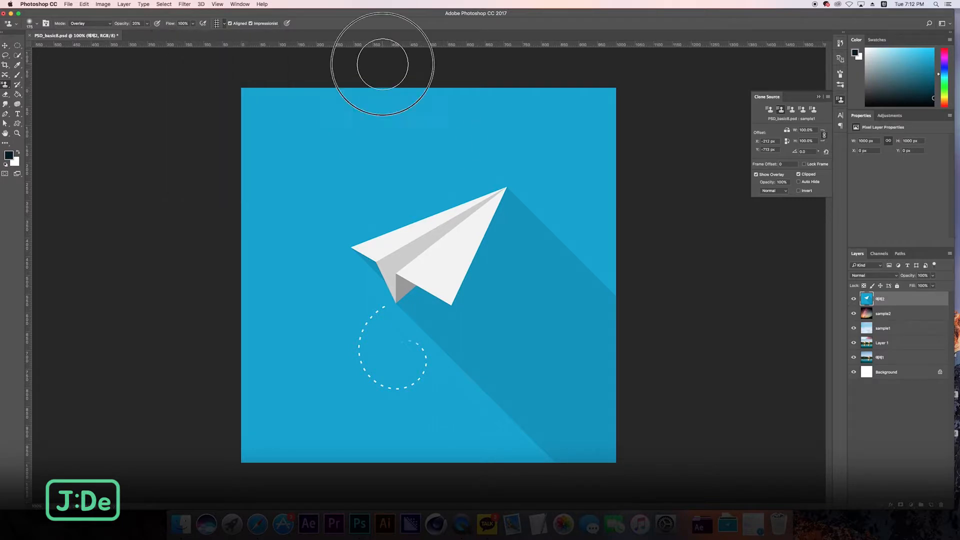
- Try a few impressionist pattern dabs on the blue background above the paper plane and undo them
left_click(403, 149)
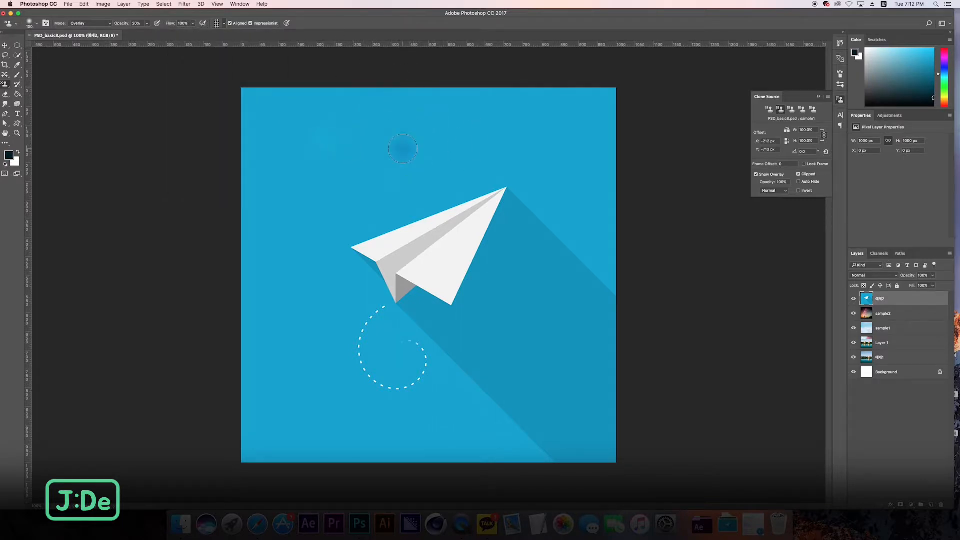
left_click(355, 140)
key("super+alt+z")
key("super+alt+z")
key("super+alt+z")
- Set the Pattern Stamp's blend mode to Normal and its opacity to 100%
left_click(103, 23)
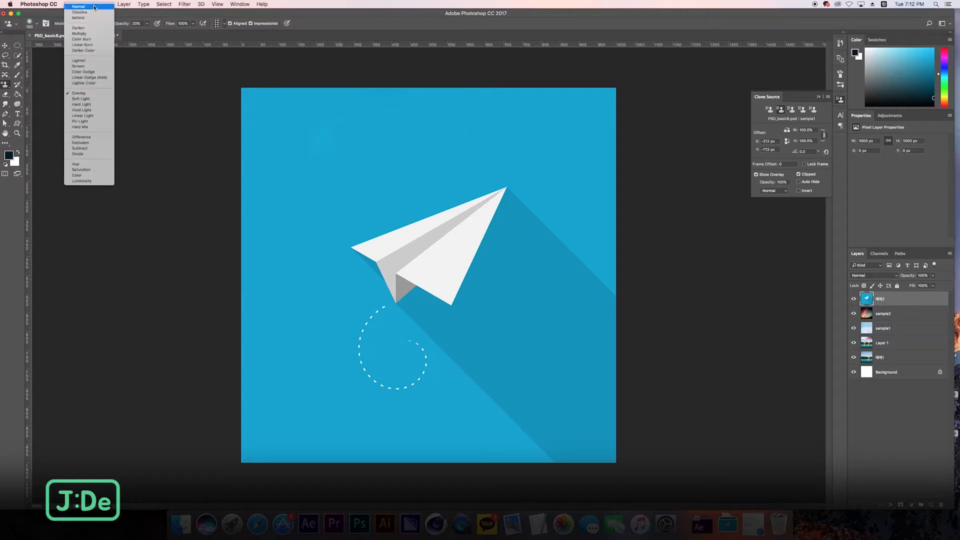
left_click(94, 7)
left_click(147, 23)
left_click_drag(144, 34, 357, 42)
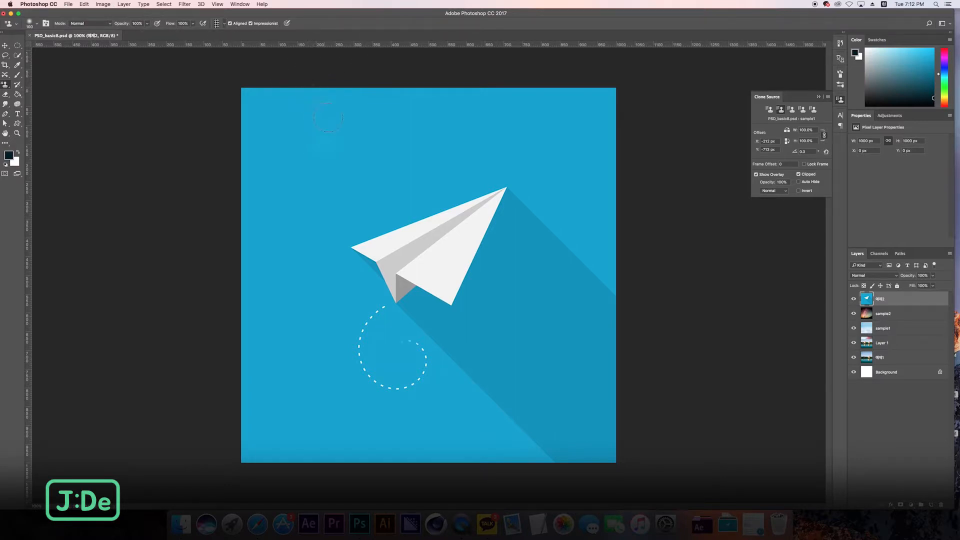
- Try several impressionist pattern dabs and one long winding stroke across the paper plane image, undoing them all
left_click(291, 114)
left_click(419, 150)
left_click(332, 168)
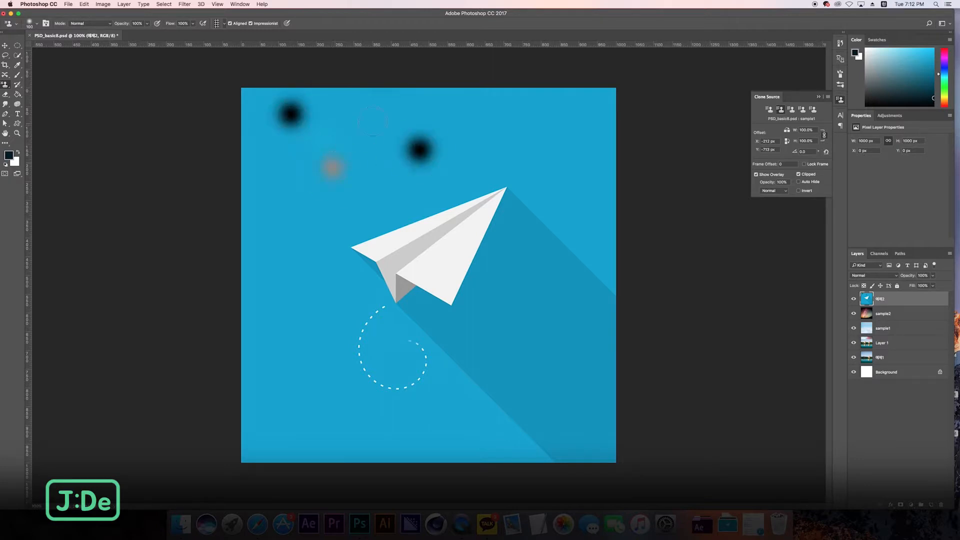
left_click(372, 121)
left_click(414, 171)
left_click(349, 210)
key("alt+super+z")
key("alt+super+z")
key("alt+super+z")
key("alt+super+z")
key("alt+super+z")
key("alt+super+z")
key("alt+super+z")
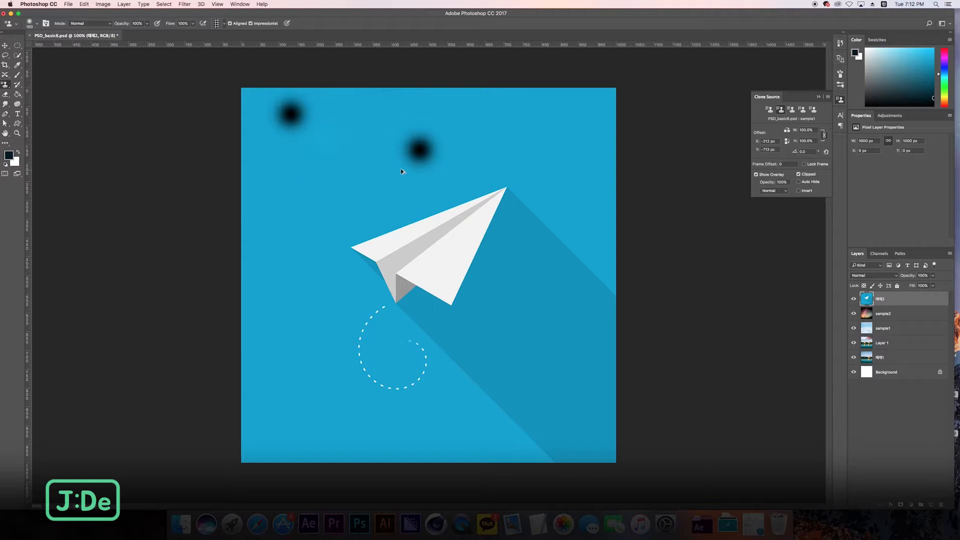
mouse_move(289, 124)
left_mouse_down()
mouse_move(416, 121)
mouse_move(436, 162)
mouse_move(364, 207)
mouse_move(484, 196)
mouse_move(569, 161)
mouse_move(463, 255)
mouse_move(354, 294)
mouse_move(463, 308)
mouse_move(359, 335)
mouse_move(329, 218)
mouse_move(267, 218)
mouse_move(552, 124)
mouse_move(563, 222)
mouse_move(357, 393)
mouse_move(529, 389)
mouse_move(424, 393)
mouse_move(286, 307)
mouse_move(431, 293)
mouse_move(332, 242)
left_mouse_up()
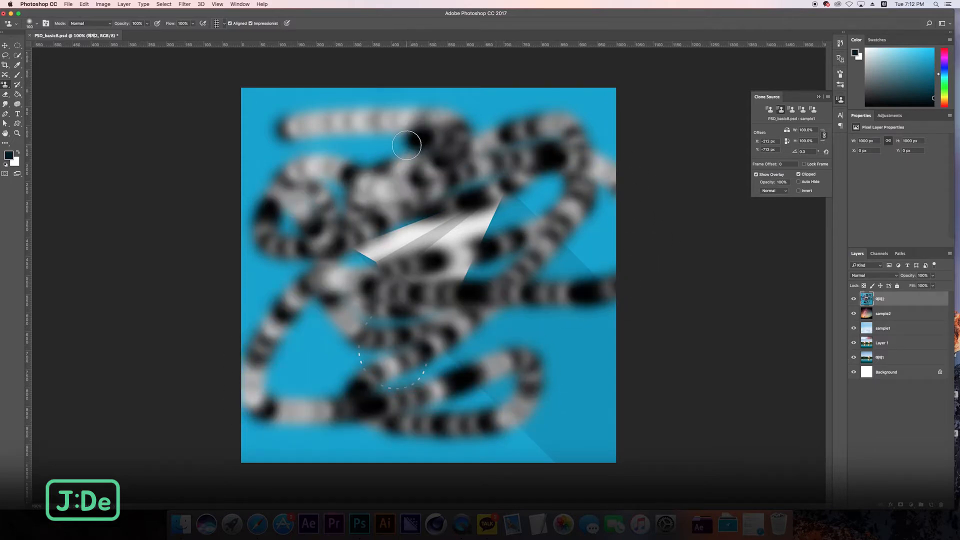
key("super+z")
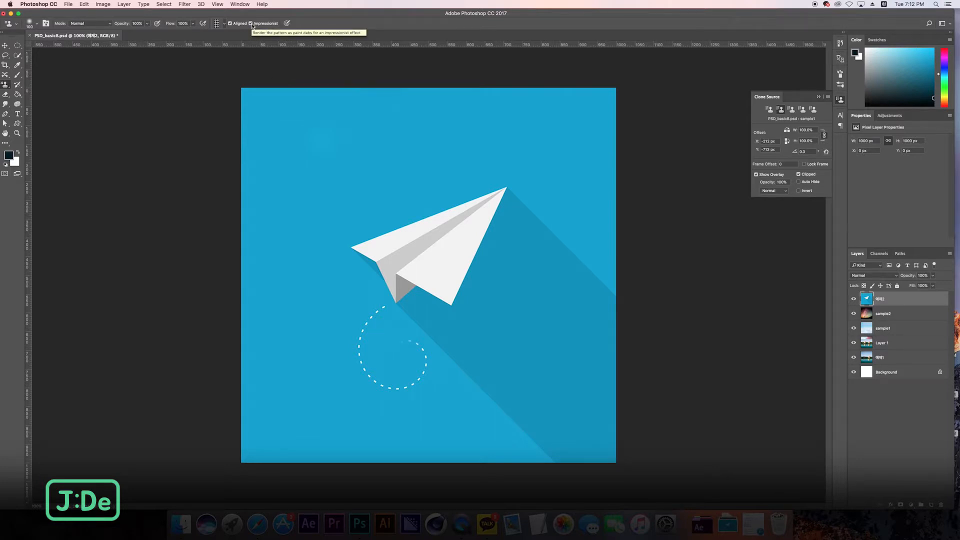
left_click(891, 439)
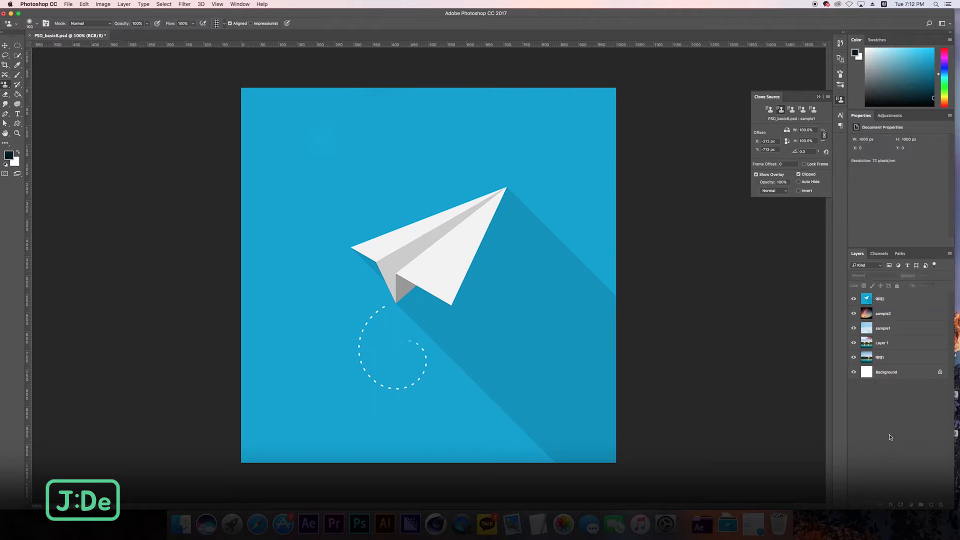
left_click(875, 302)
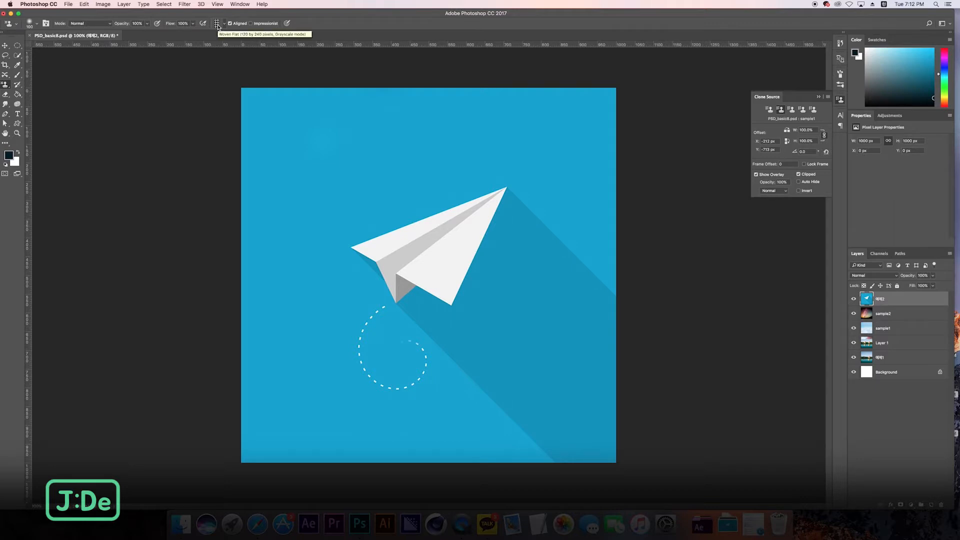
left_click(958, 423)
- Add a new layer above the paper plane layer and paint one soft dark Brush dab near its upper-left corner
left_click(925, 428)
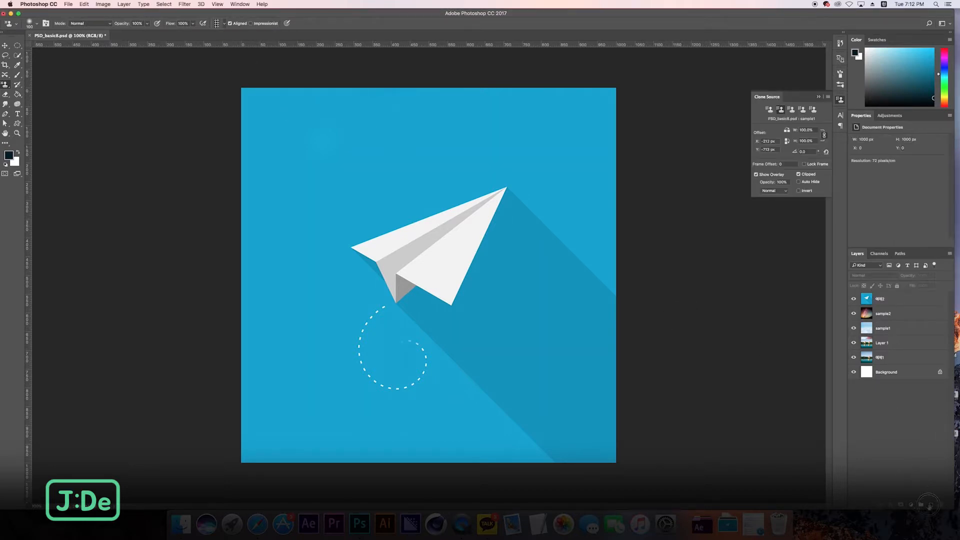
left_click(930, 505)
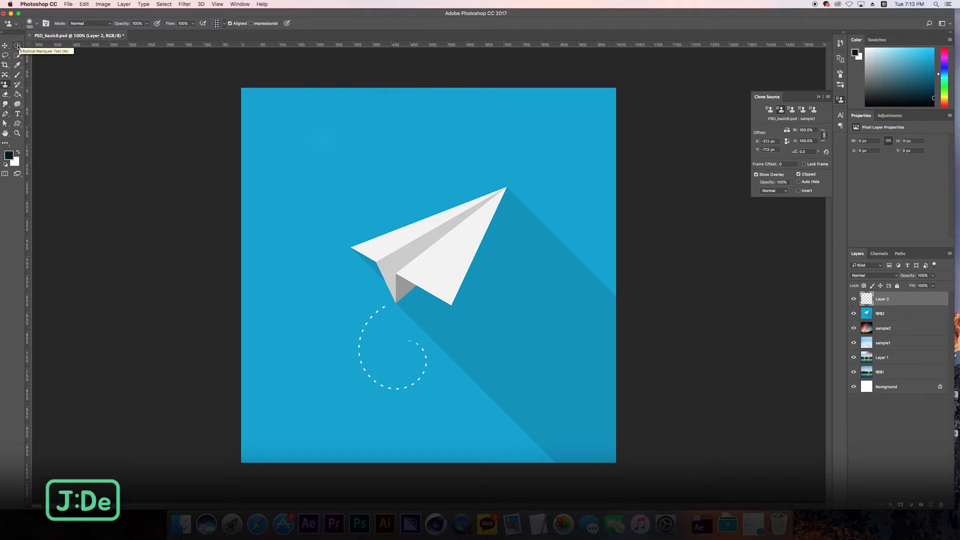
left_click(16, 77)
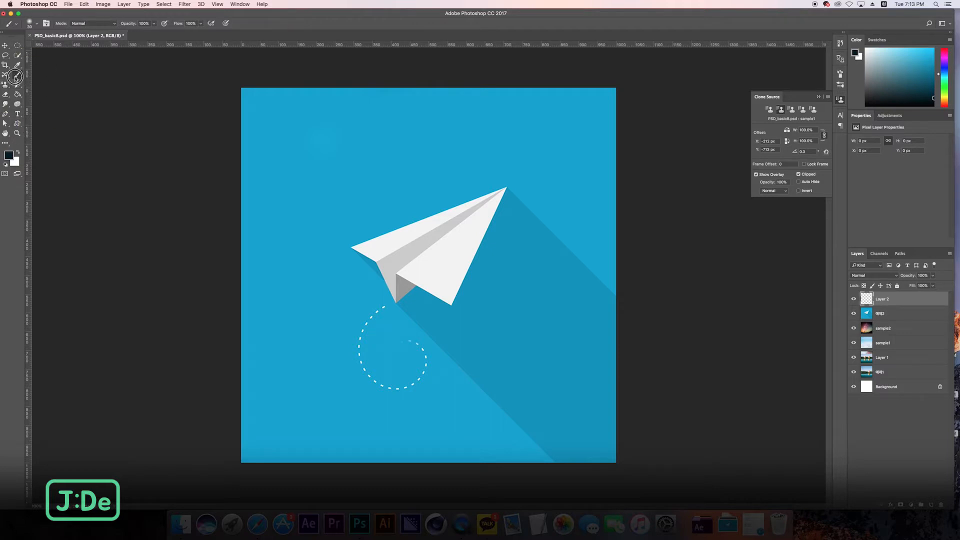
left_click(274, 115)
- Add a white-filled layer beneath the dab's layer and merge the two layers into one
left_click(931, 506)
left_click_drag(891, 302, 890, 318)
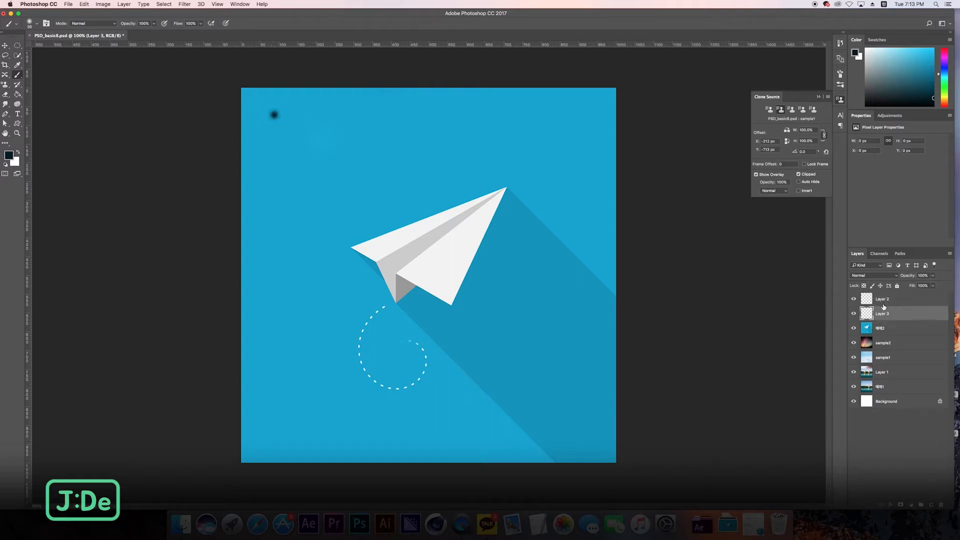
key("alt+BackSpace")
key("super+BackSpace")
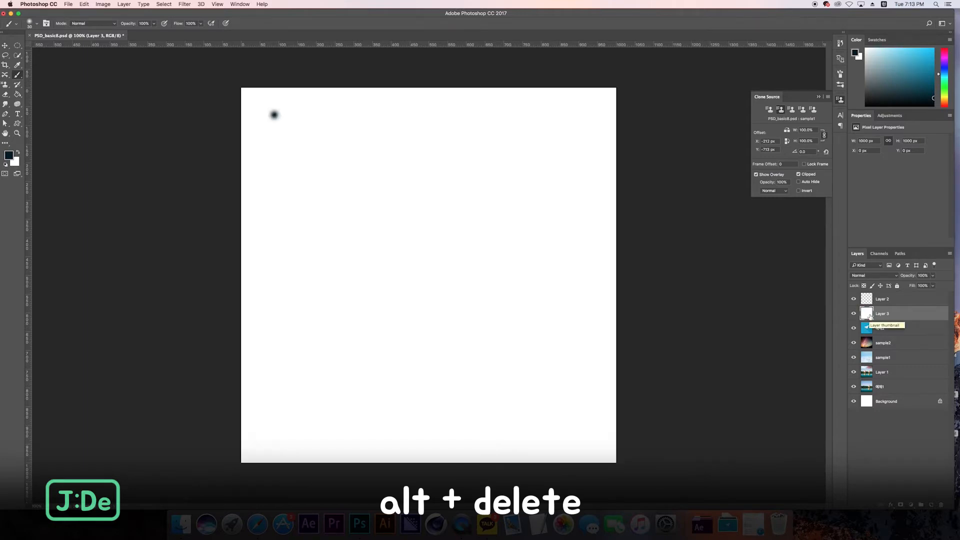
left_click(892, 299, "shift")
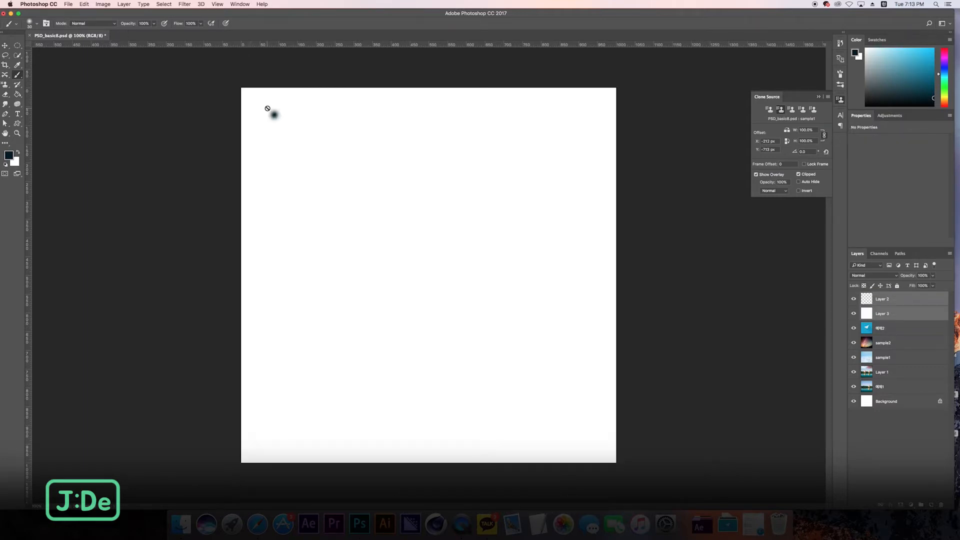
key("super+e")
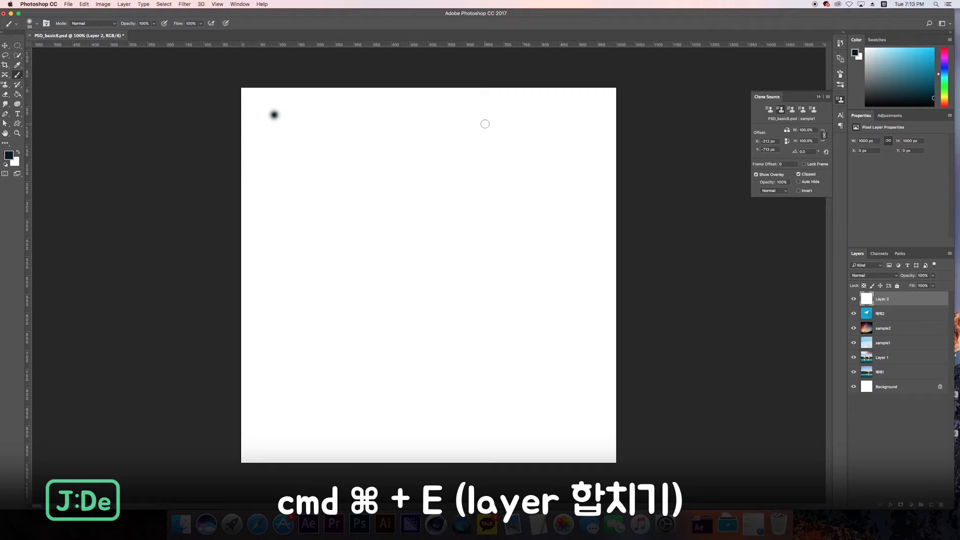
- Select a small square around the dark dab with the Rectangular Marquee and define it as a pattern under the default name
left_click(17, 45)
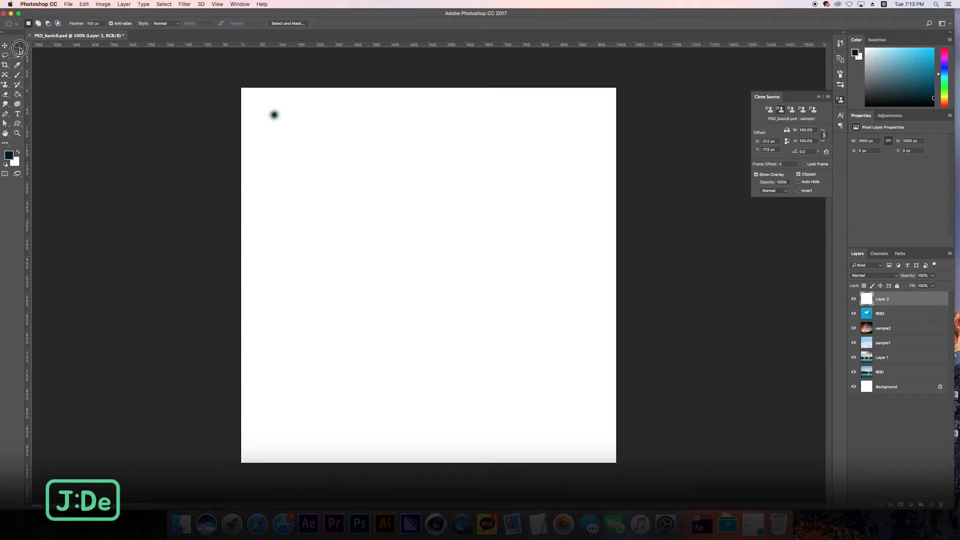
right_click(17, 45)
left_click(41, 51)
mouse_move(274, 115)
left_mouse_down()
mouse_move(293, 133)
mouse_move(287, 127)
left_mouse_up()
left_click(84, 4)
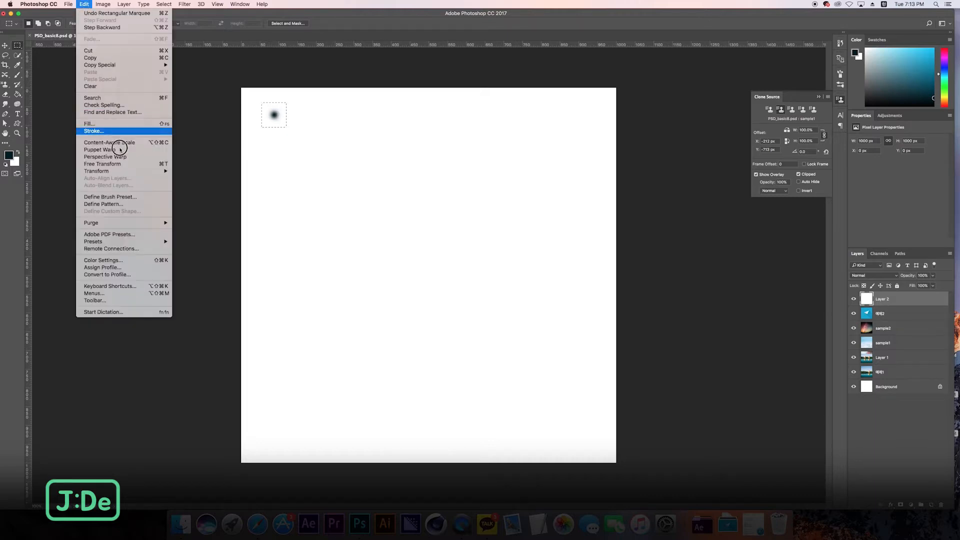
left_click(124, 205)
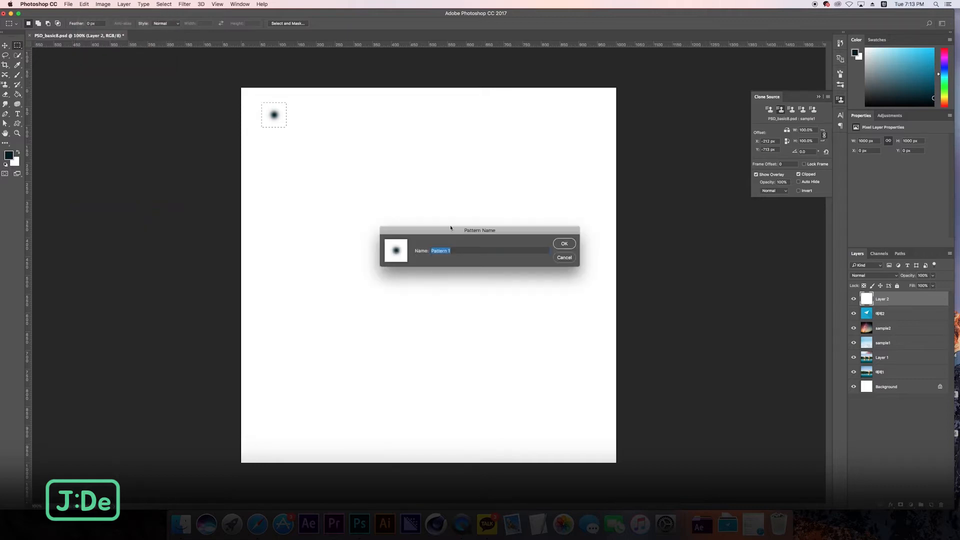
left_click(565, 243)
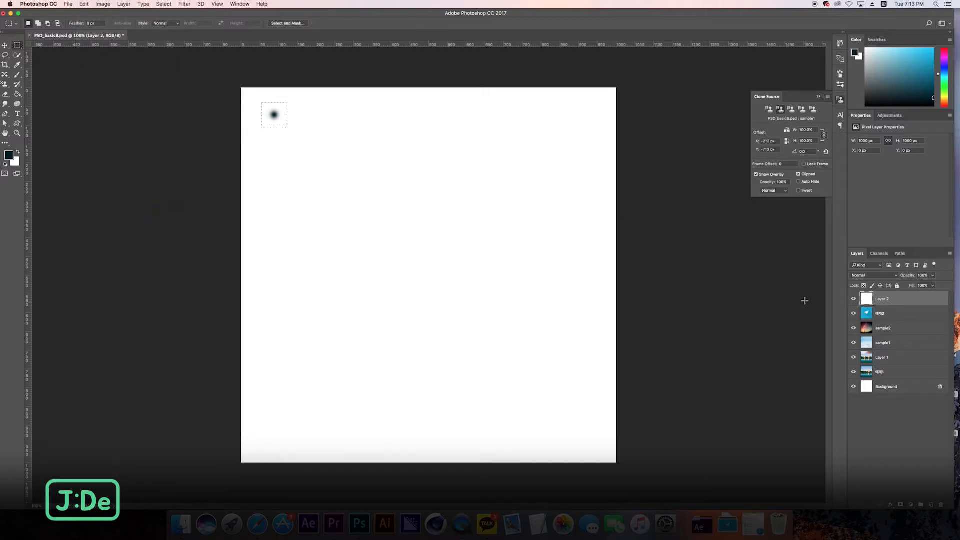
- Hide Layer 2 with its selection cleared, and choose the custom dot pattern for the Pattern Stamp
left_click(853, 299)
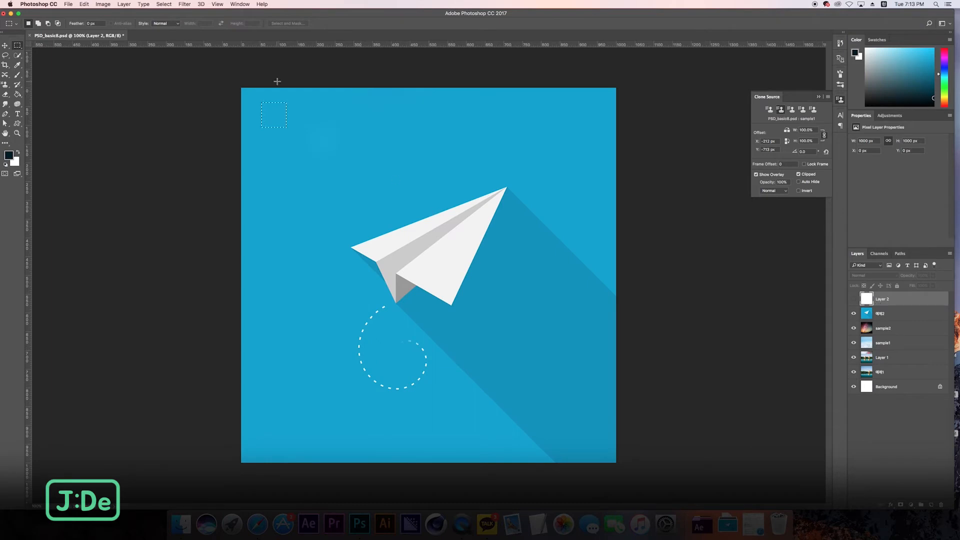
left_click(298, 95)
left_click(5, 84)
left_click(35, 92)
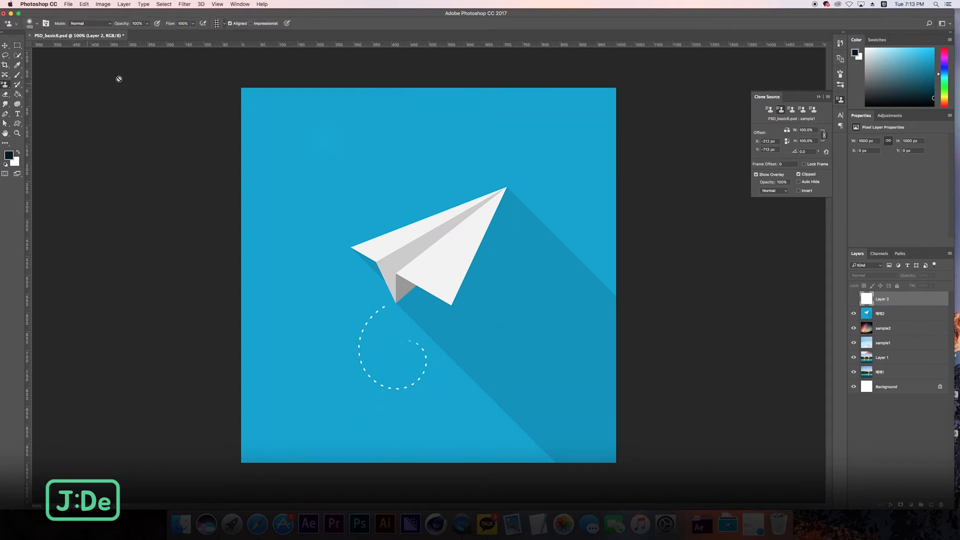
left_click(225, 25)
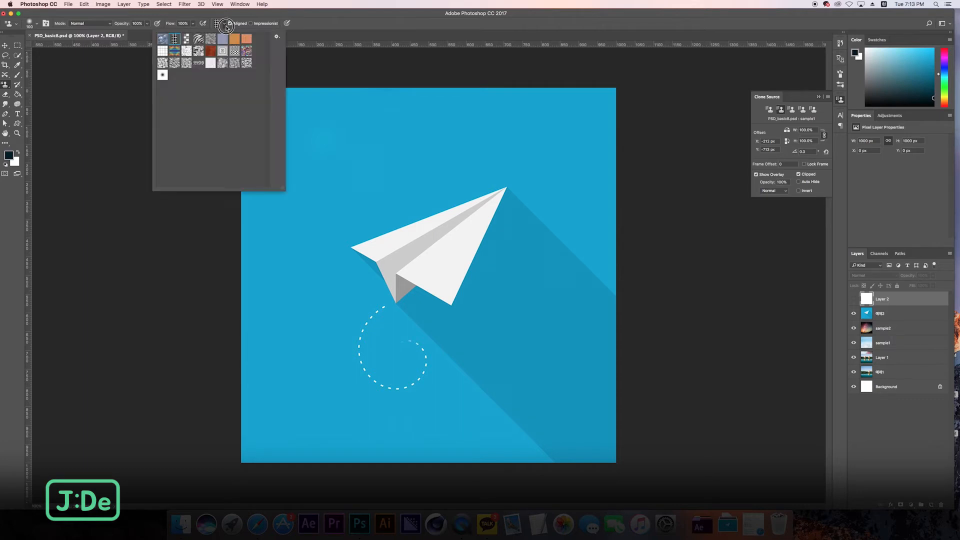
left_click(163, 77)
left_click(314, 29)
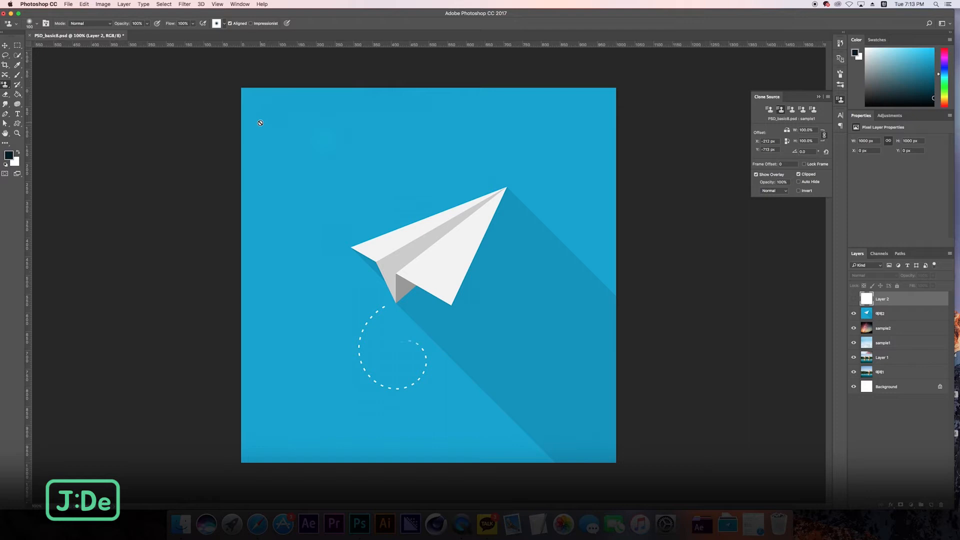
- On the paper plane layer, select the plane with Quick Selection and invert the selection to the background
left_click(894, 314)
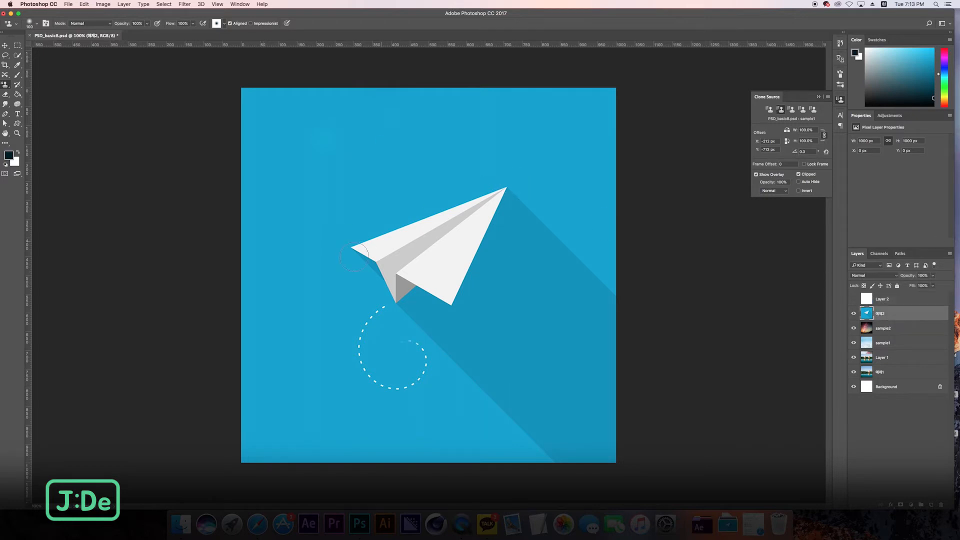
key("w")
left_click(419, 241)
left_click_drag(418, 242, 433, 256)
key("super+shift+i")
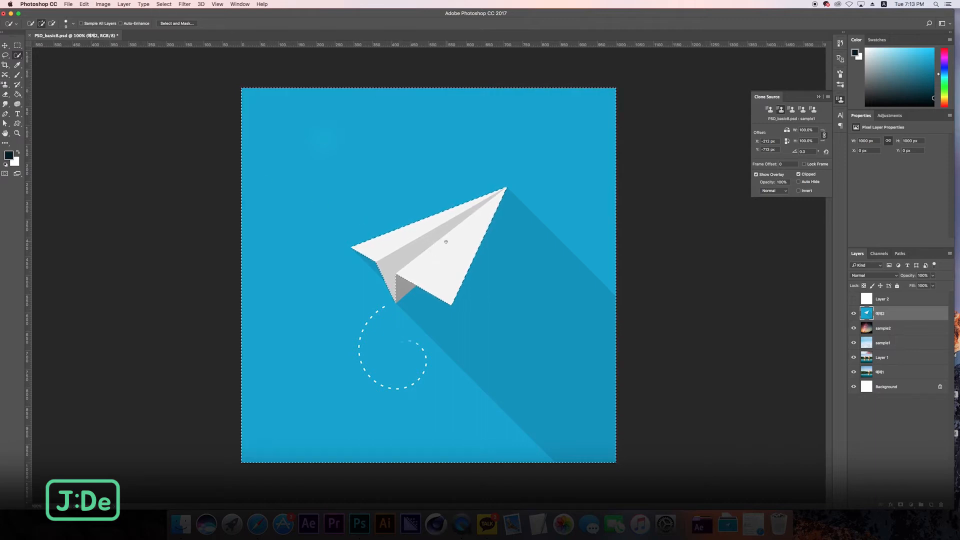
- Enlarge the brush, try painting the dot pattern over the selected background with the Pattern Stamp, and undo the stroke
key("bracketright")
key("bracketright")
key("bracketright")
key("bracketright")
key("bracketright")
key("bracketright")
key("bracketright")
key("bracketright")
key("bracketright")
left_click(5, 84)
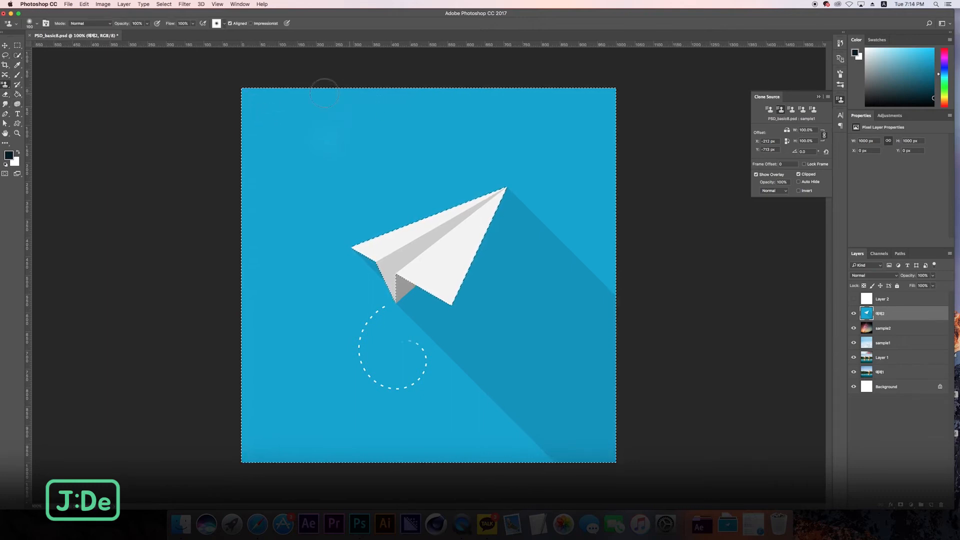
mouse_move(235, 92)
left_mouse_down()
mouse_move(144, 118)
mouse_move(591, 157)
mouse_move(427, 178)
left_mouse_up()
key("super+z")
- Set the Pattern Stamp to Overlay with reduced opacity and paint the dot pattern over the whole selected background
left_click(90, 23)
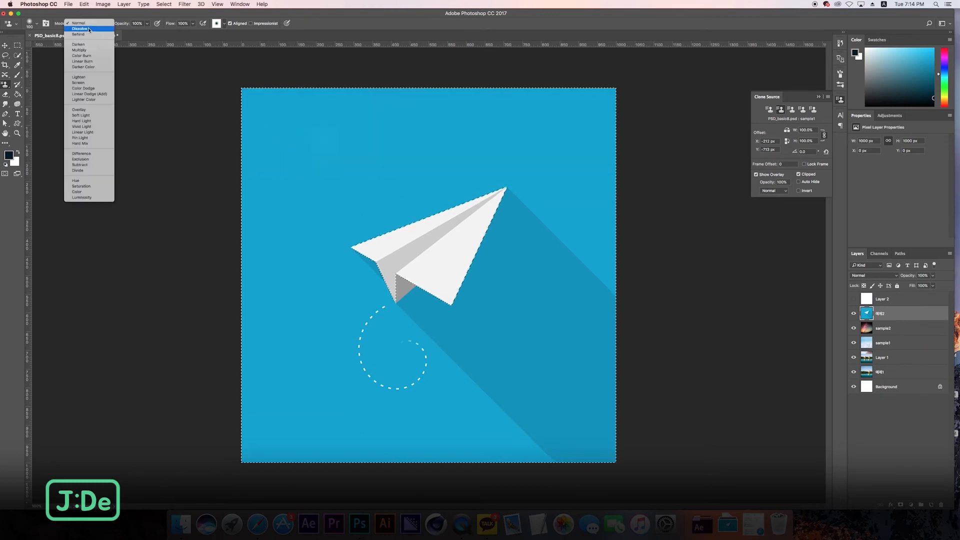
left_click(90, 110)
left_click(147, 23)
left_click_drag(149, 33, 135, 34)
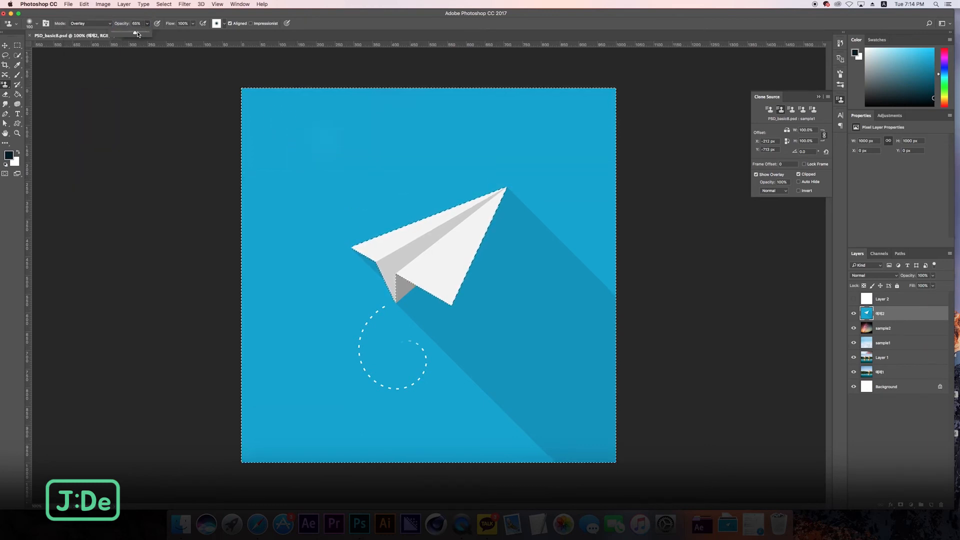
mouse_move(215, 92)
left_mouse_down()
mouse_move(703, 141)
mouse_move(73, 185)
mouse_move(266, 139)
mouse_move(261, 81)
mouse_move(349, 222)
mouse_move(220, 161)
mouse_move(55, 262)
mouse_move(70, 337)
mouse_move(161, 371)
mouse_move(230, 418)
mouse_move(597, 468)
left_mouse_up()
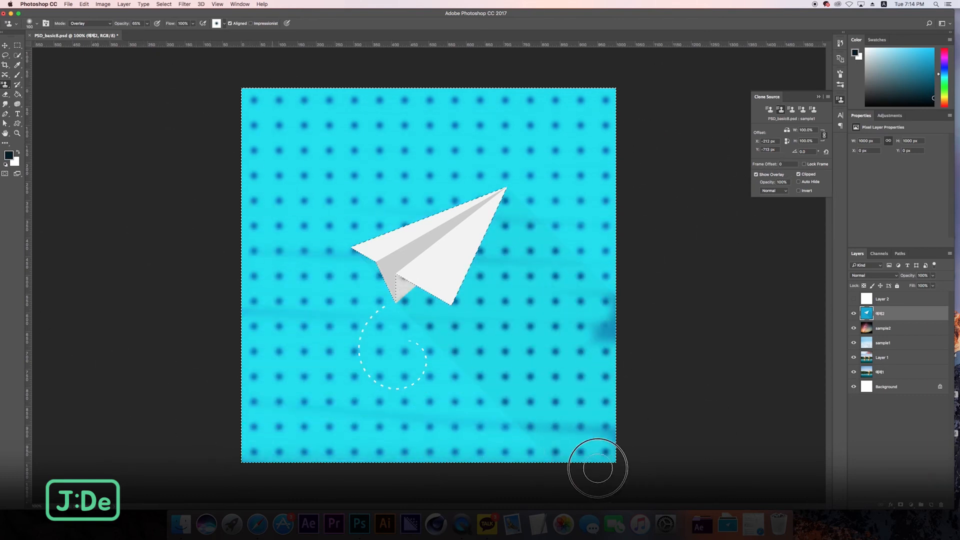
- Paint the dot pattern over the background again in Multiply mode to darken the dots, and clear the selection
left_click(90, 23)
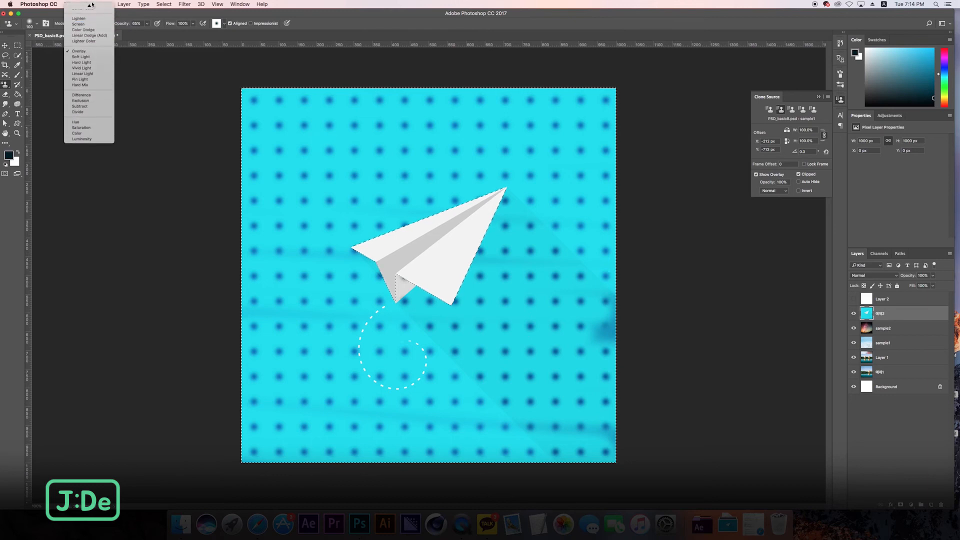
left_click(85, 37)
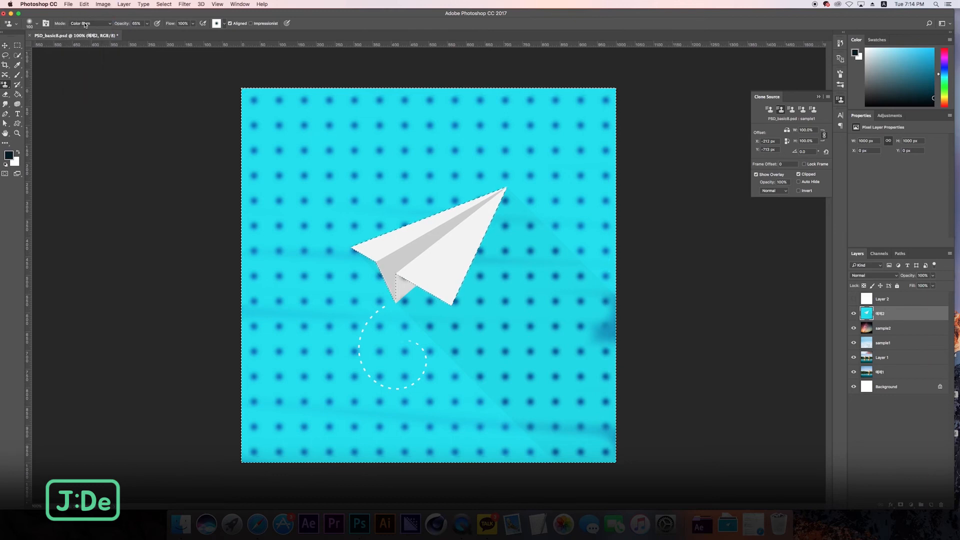
left_click(84, 24)
left_click(83, 17)
mouse_move(257, 112)
left_mouse_down()
mouse_move(504, 115)
mouse_move(759, 196)
mouse_move(738, 168)
mouse_move(713, 415)
mouse_move(380, 247)
mouse_move(695, 298)
mouse_move(302, 382)
mouse_move(396, 443)
left_mouse_up()
key("super+d")
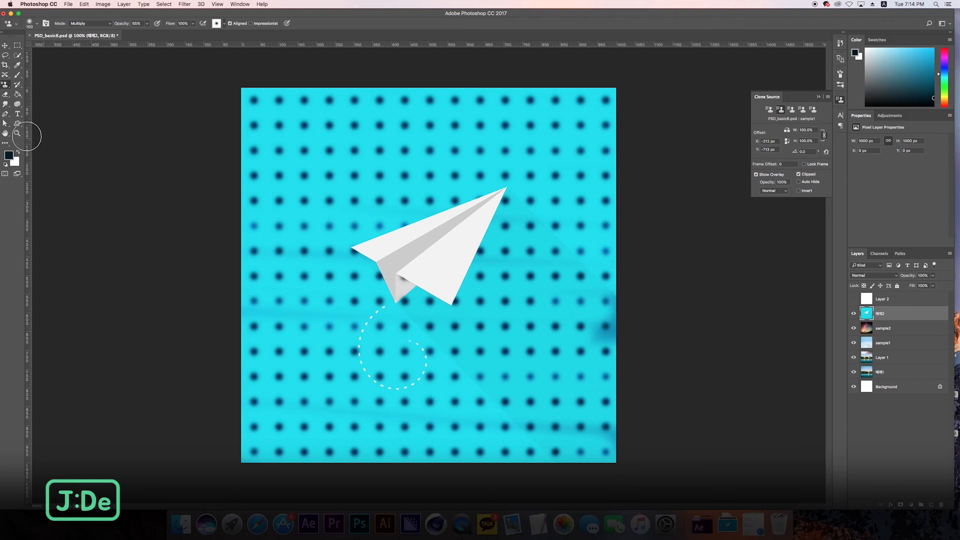
left_click(5, 88)
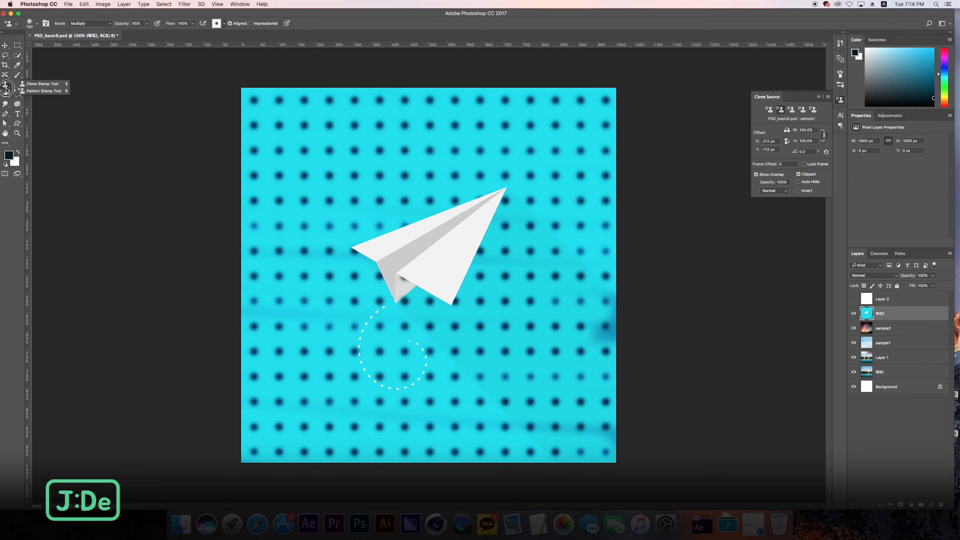
left_click(890, 418)
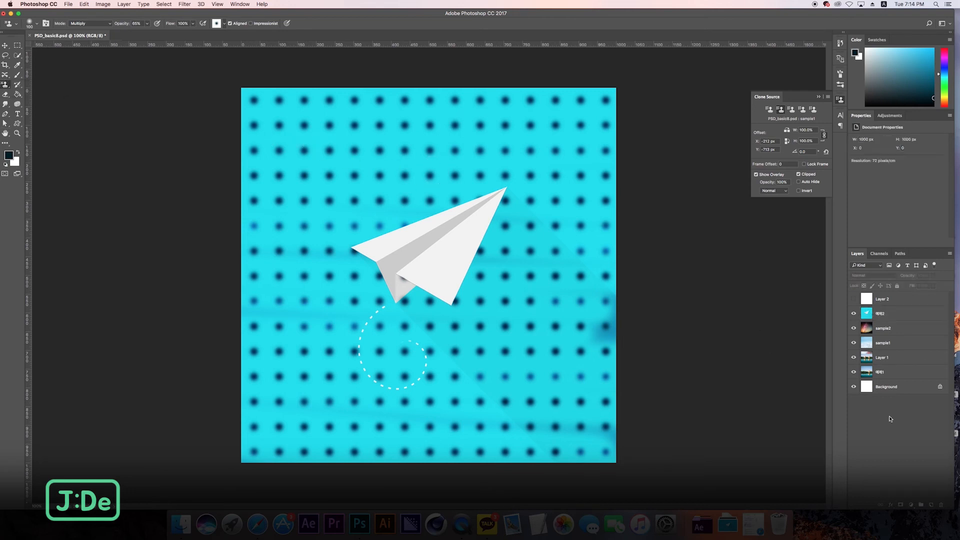